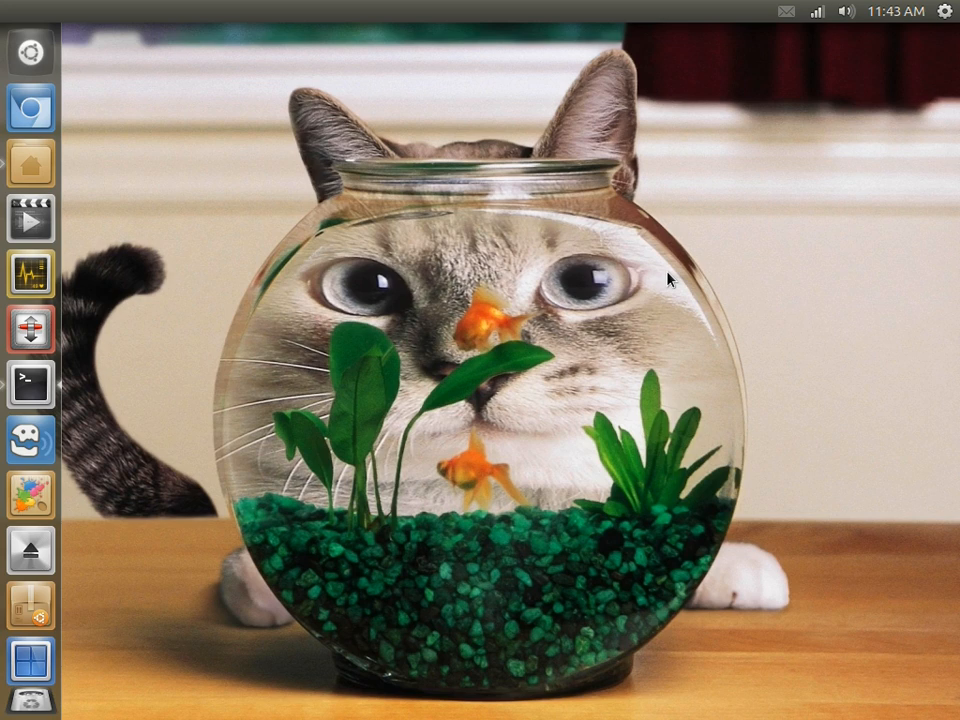
Step: Launch GParted Partition Editor and authenticate with the account password
key("super")
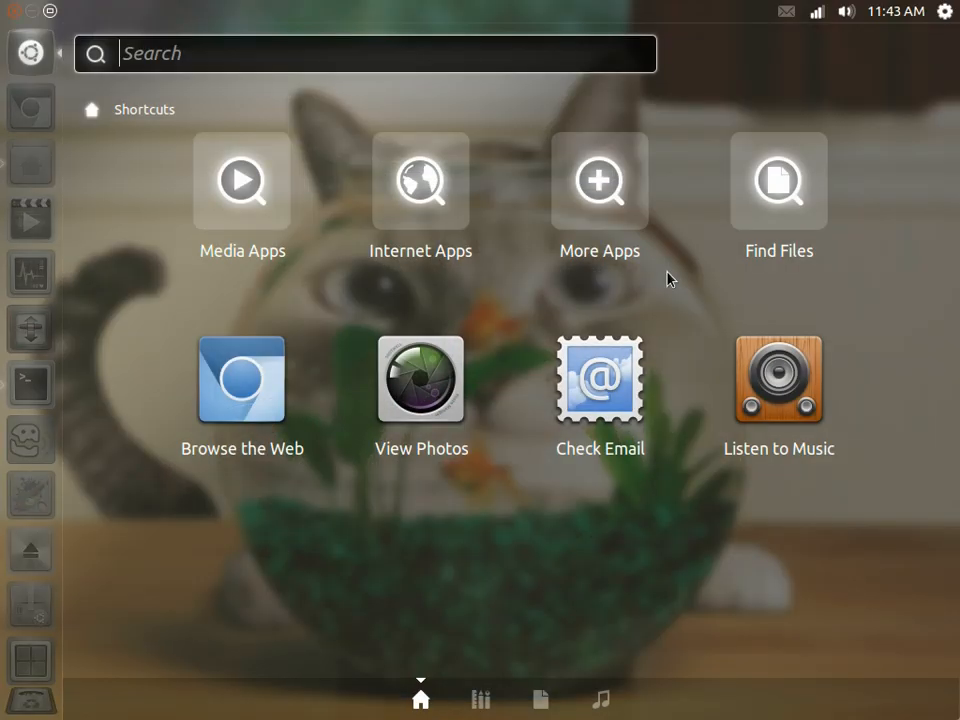
type("gp")
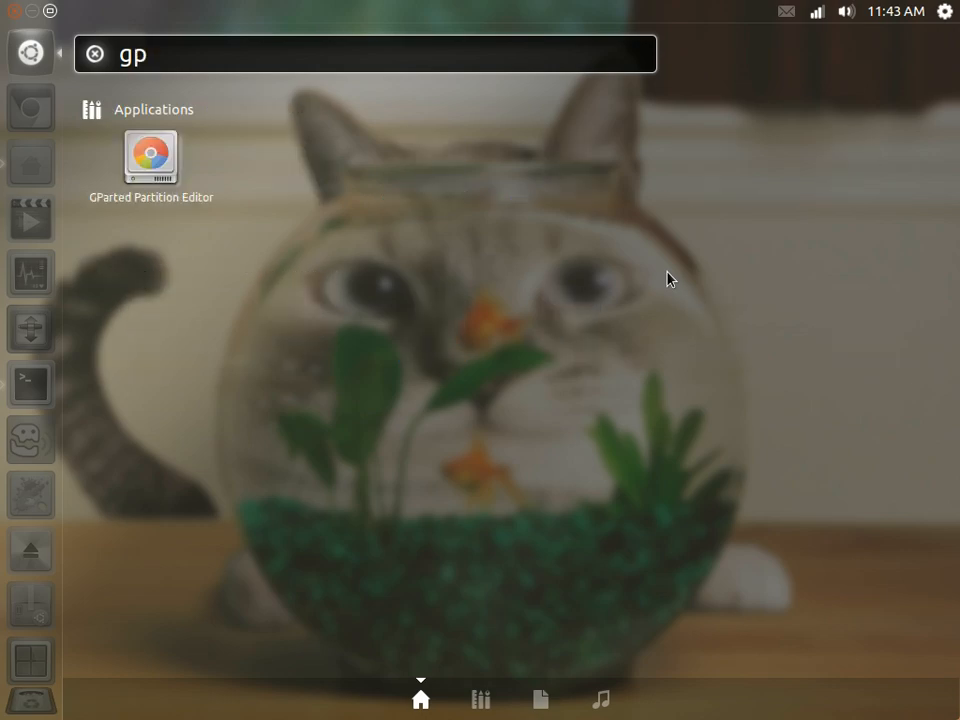
key("Return")
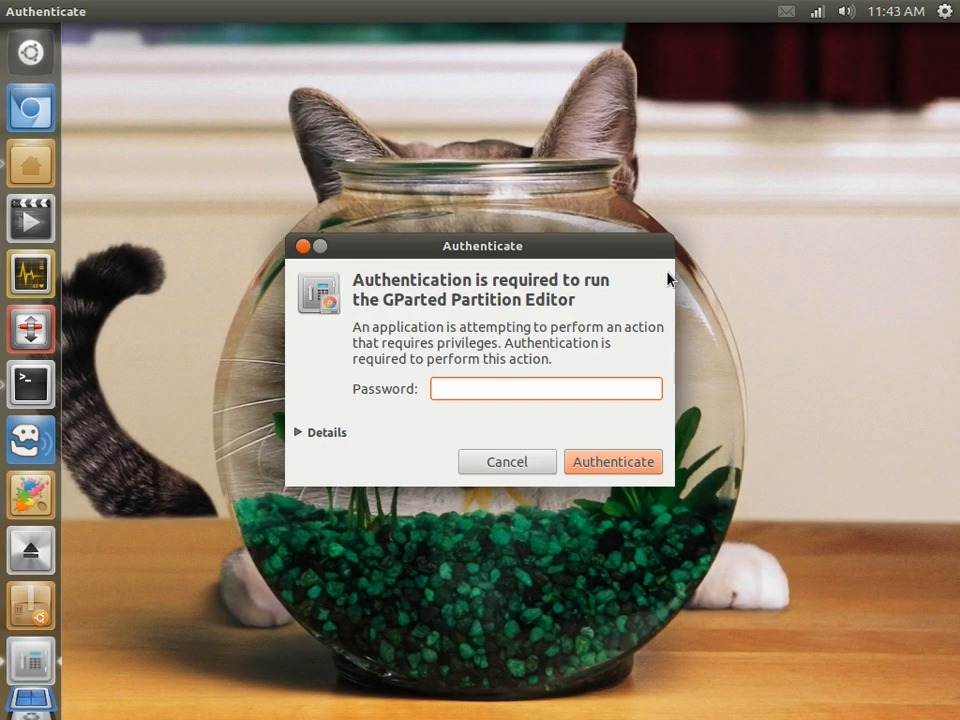
type("*****")
key("Return")
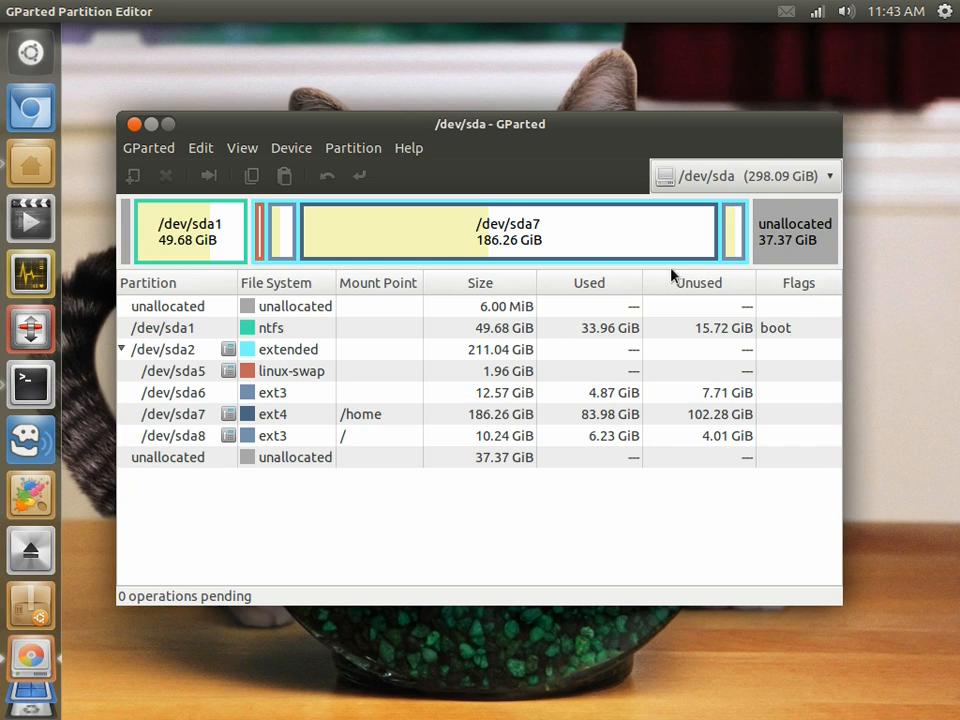
Step: Examine the /home, swap, ext3 and root partitions and the 37.37 GiB unallocated space on /dev/sda
left_click(375, 249)
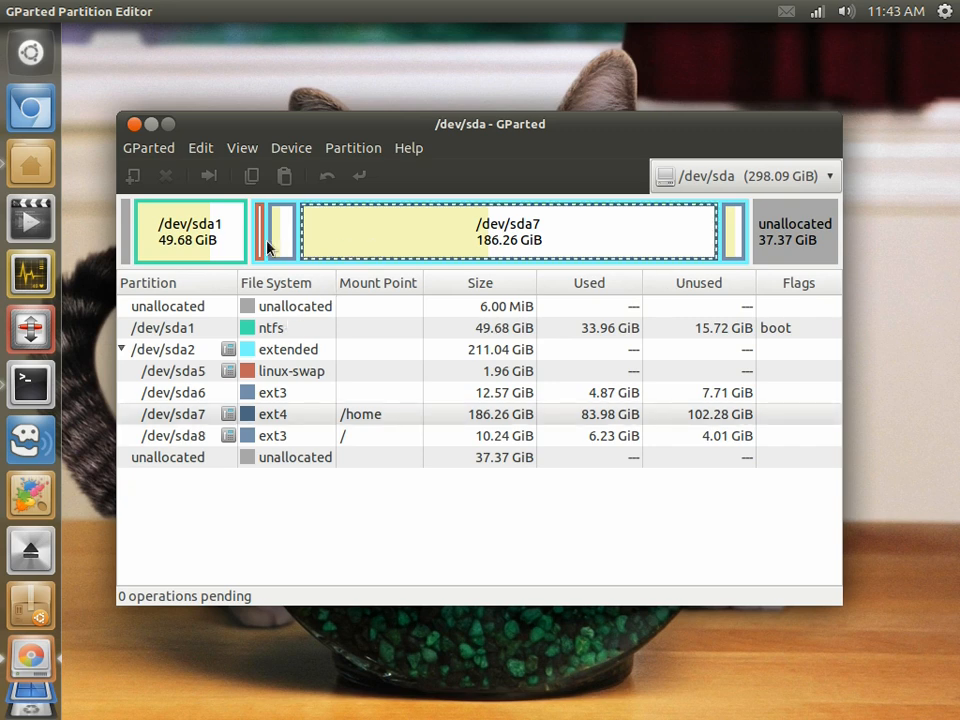
left_click_drag(494, 121, 489, 85)
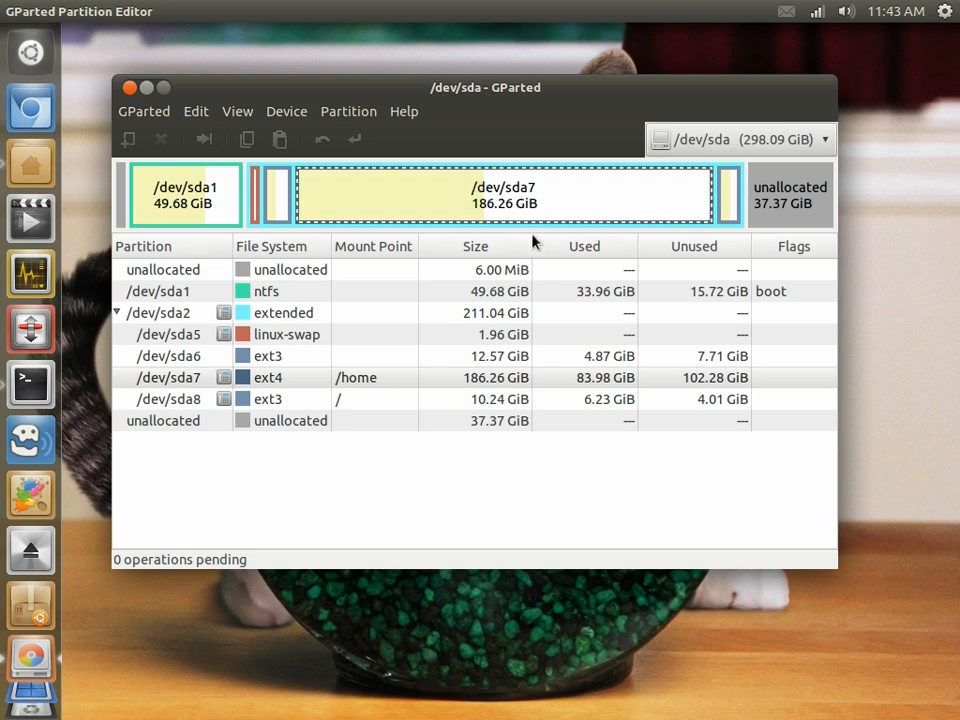
left_click(784, 186)
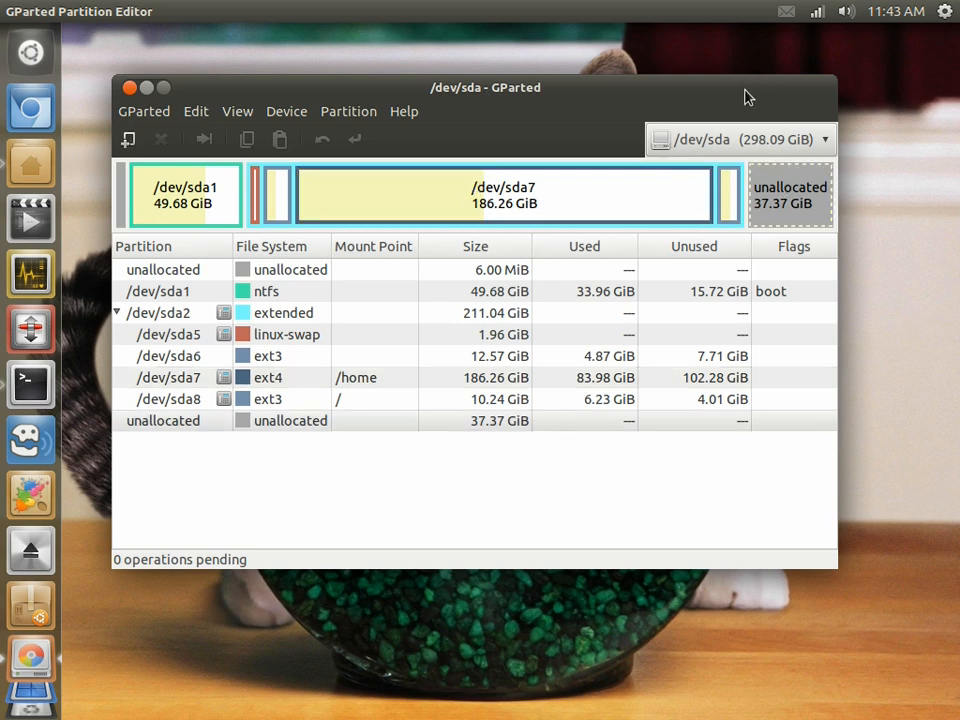
left_click_drag(744, 97, 740, 84)
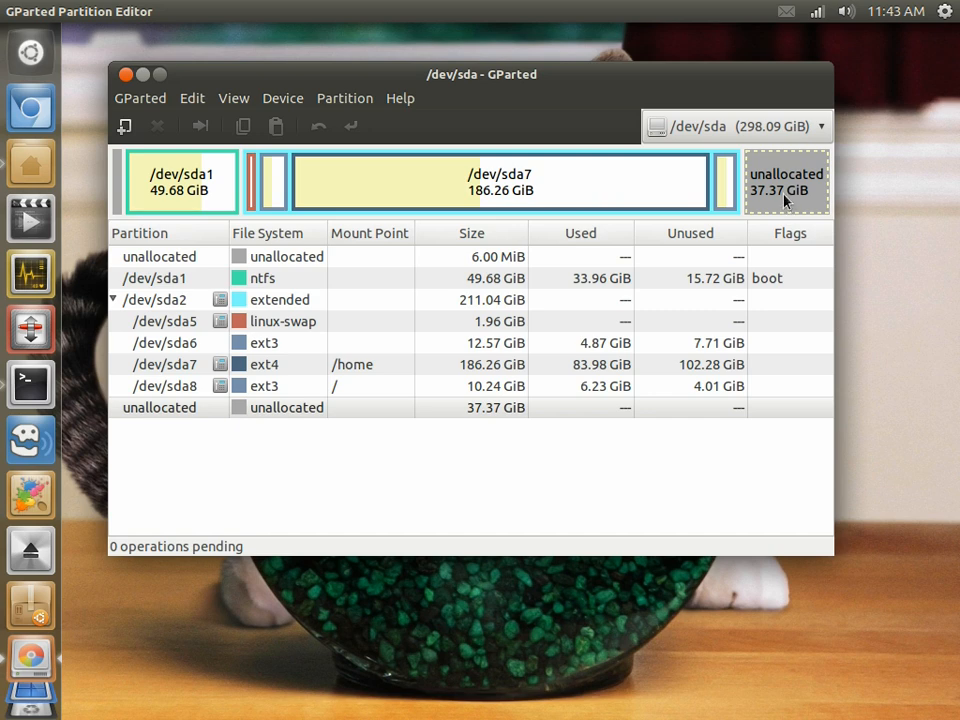
left_click(505, 195)
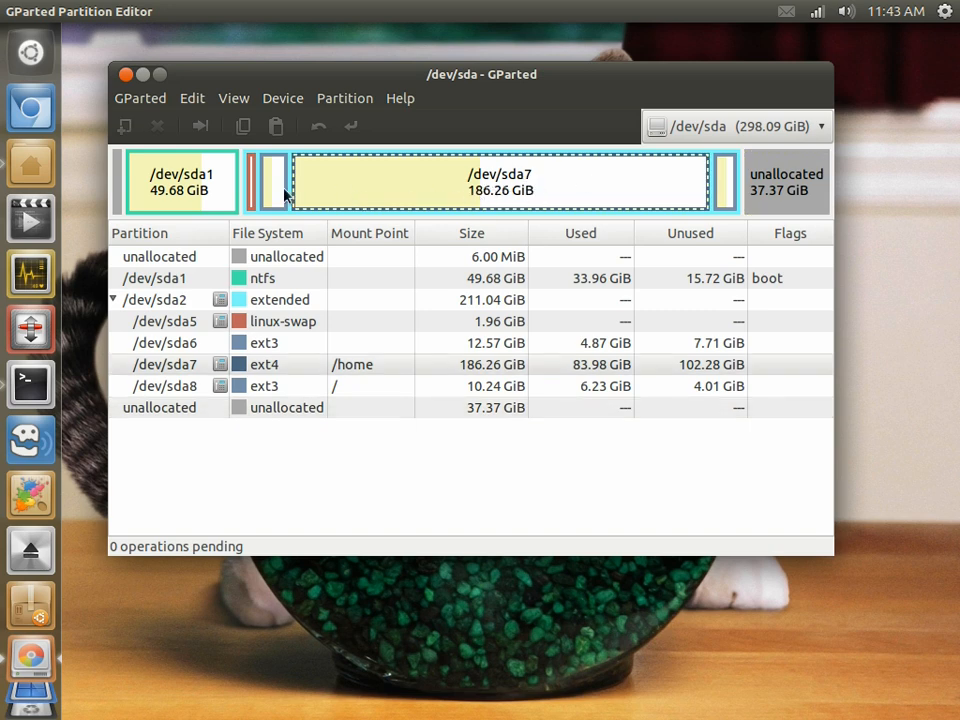
left_click(252, 190)
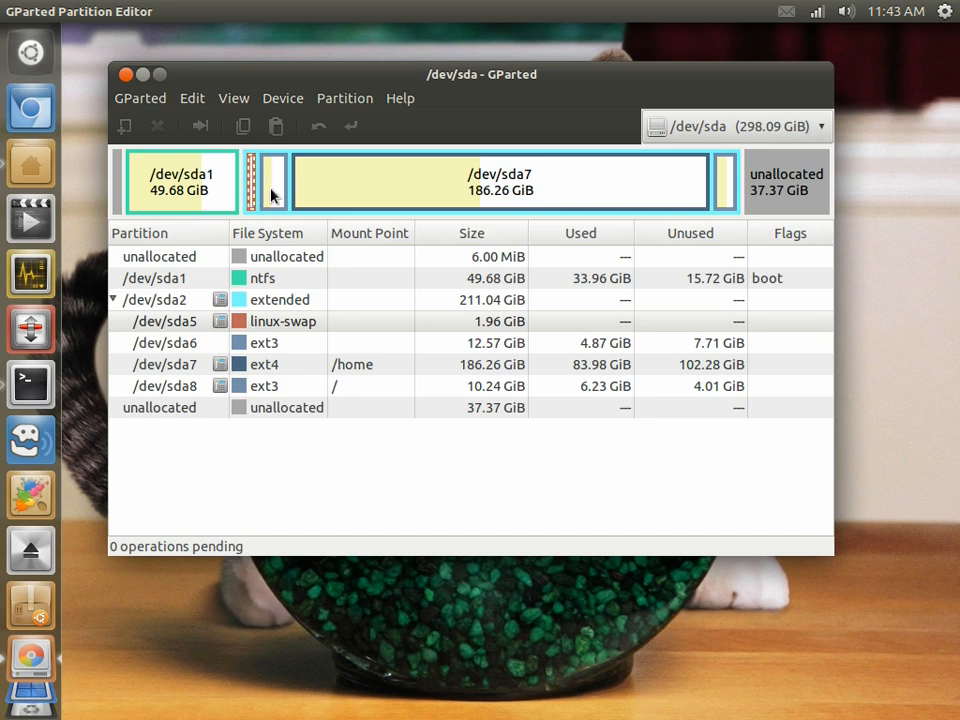
left_click(276, 192)
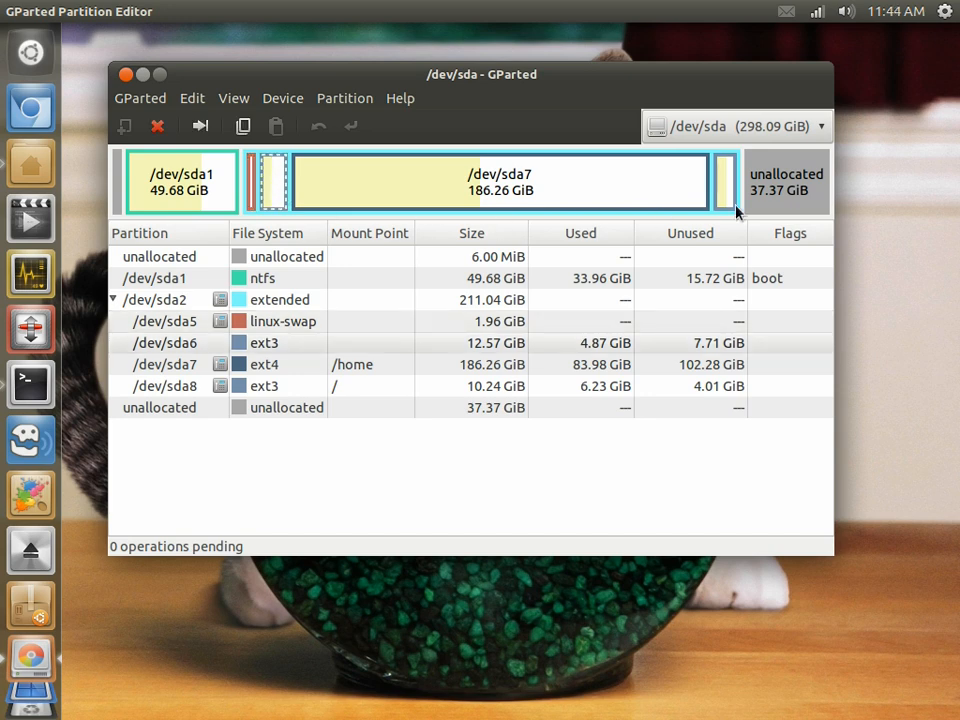
left_click(730, 178)
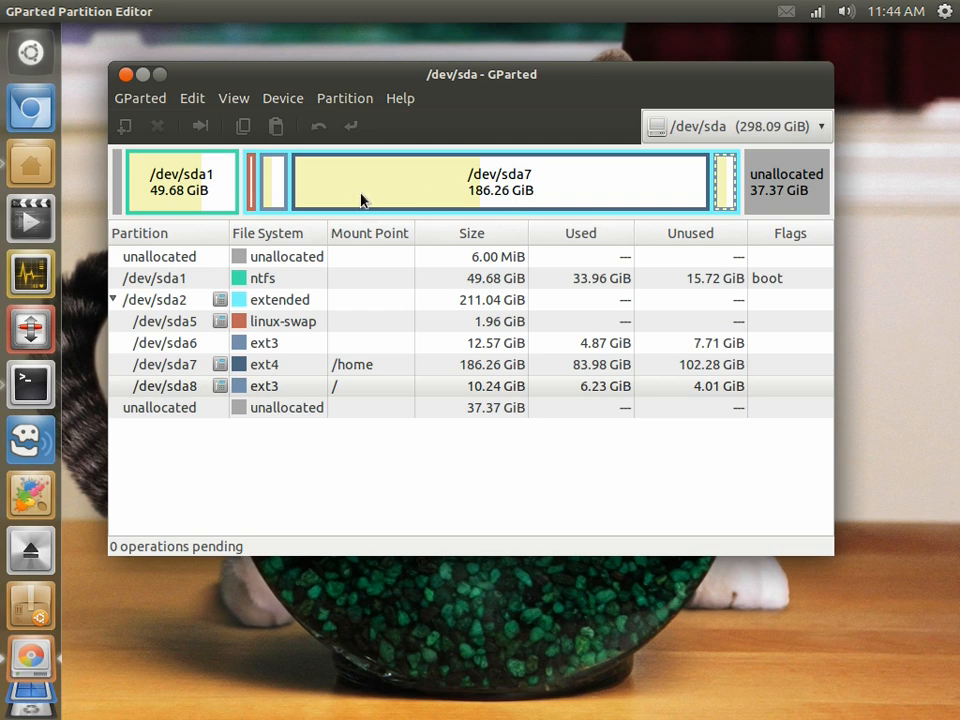
Step: Maximize the partition editor window to examine the NTFS partition /dev/sda1, and restore it to a floating window
left_click_drag(495, 77, 478, 15)
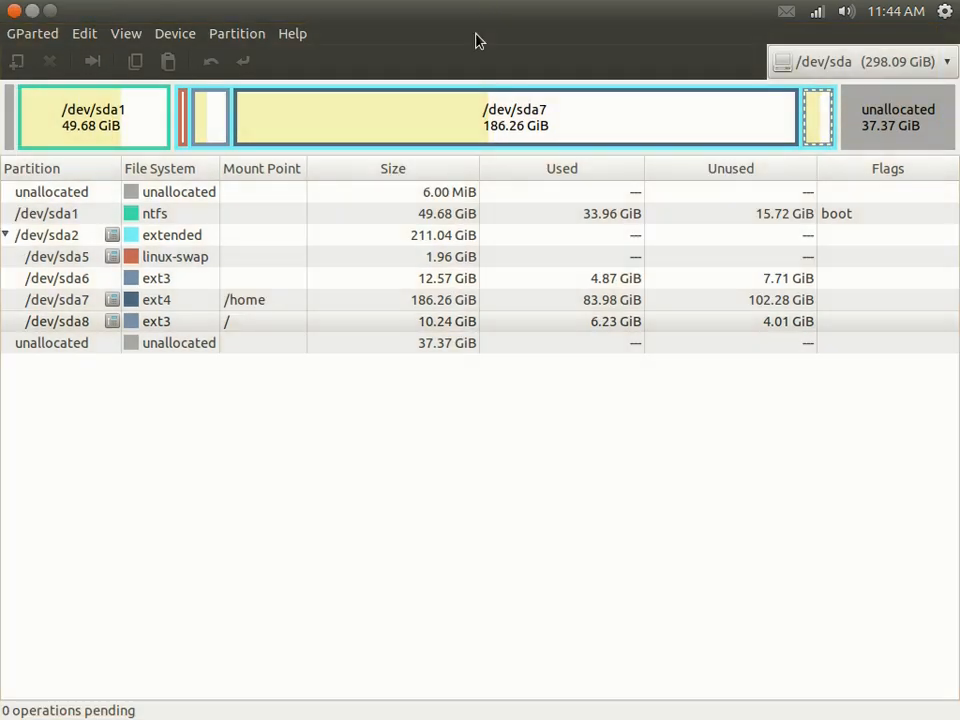
left_click(80, 120)
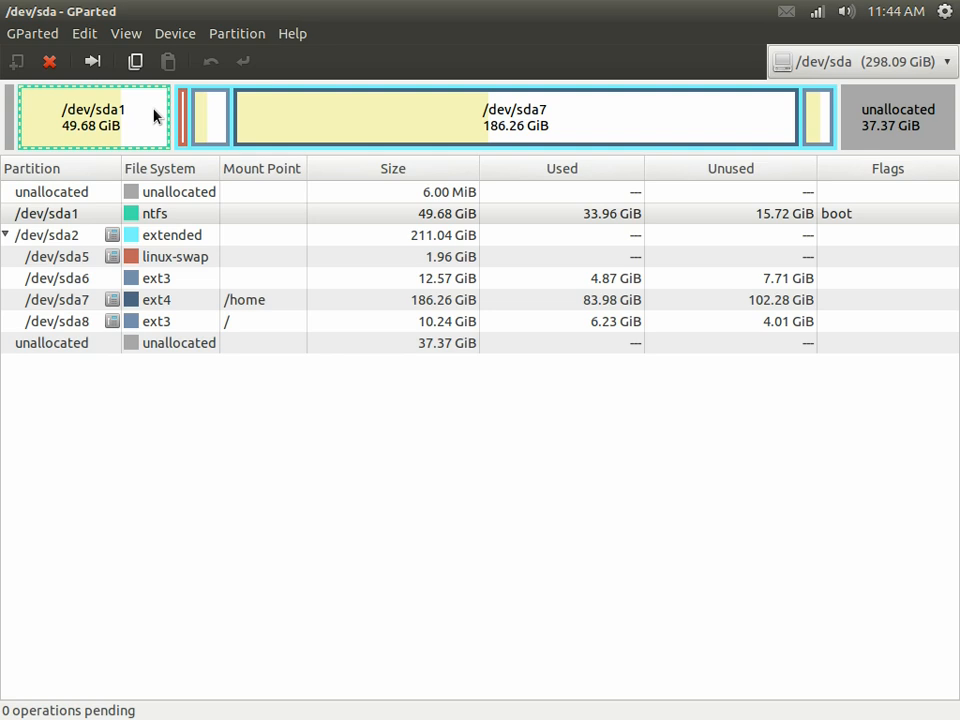
double_click(495, 24)
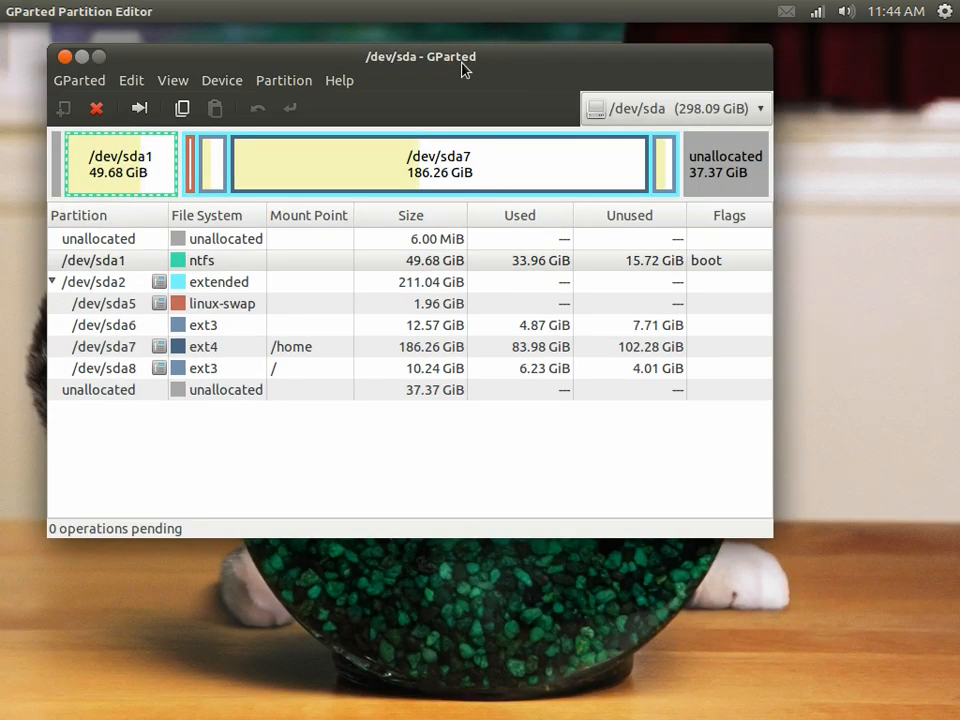
left_click_drag(463, 68, 510, 106)
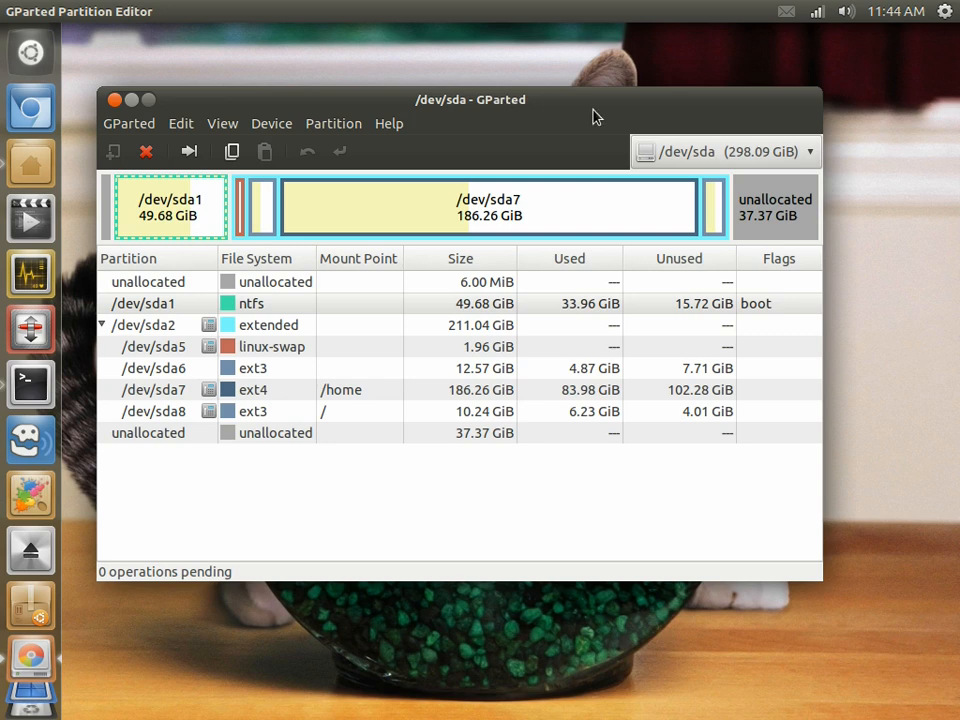
Step: Bring up the GParted window in the Ubuntu live session
left_click(23, 388)
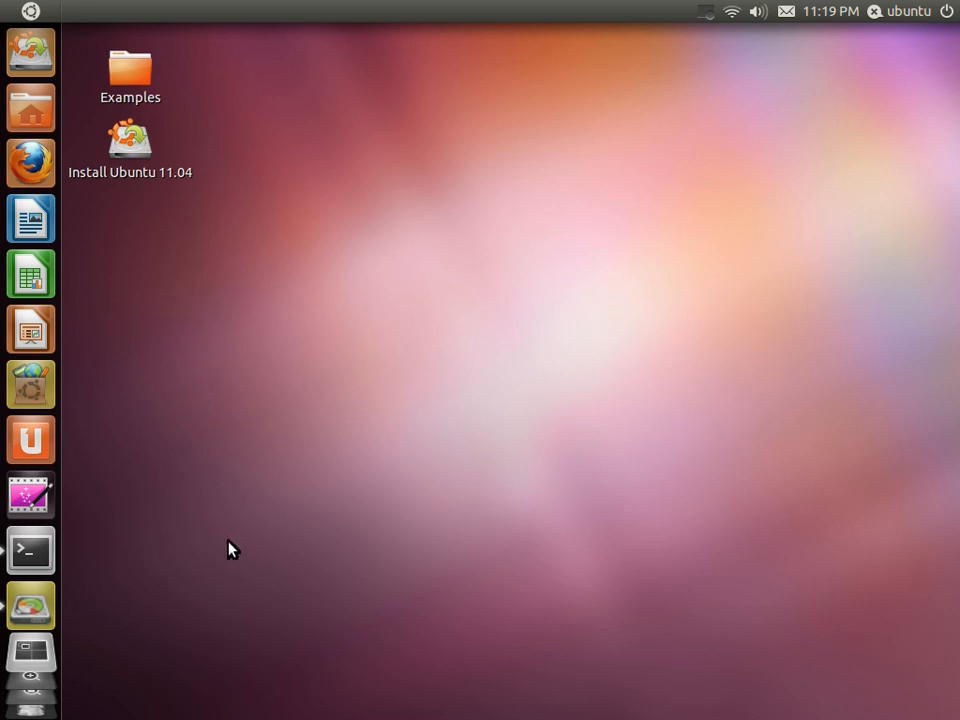
left_click(38, 612)
left_click_drag(505, 120, 527, 135)
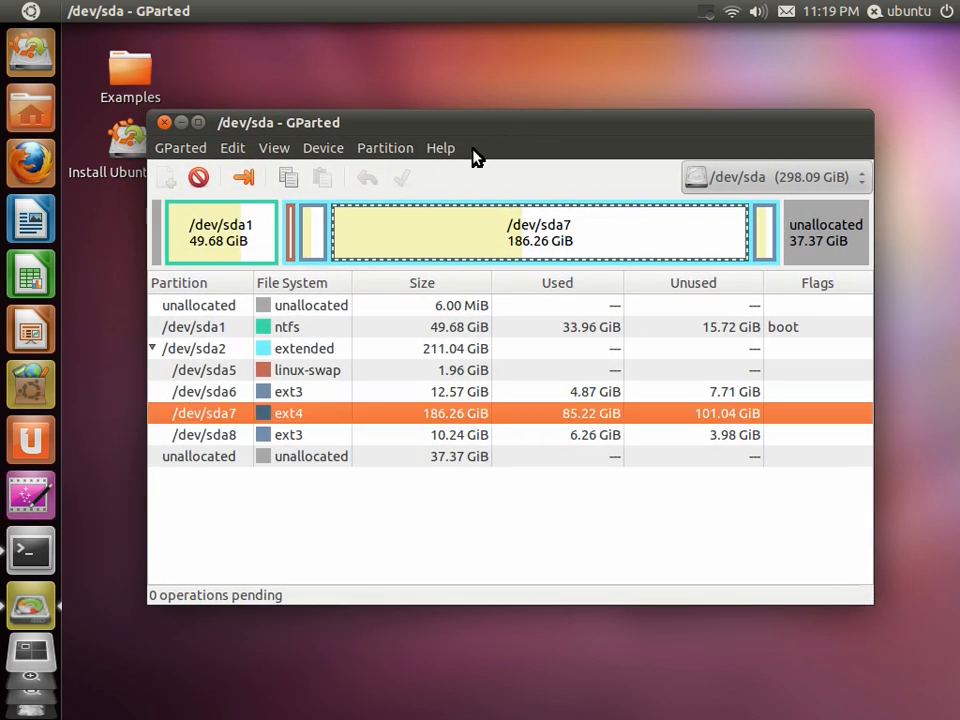
Step: Check the GParted version in its About dialog and close the dialog
left_click(446, 149)
left_click(455, 202)
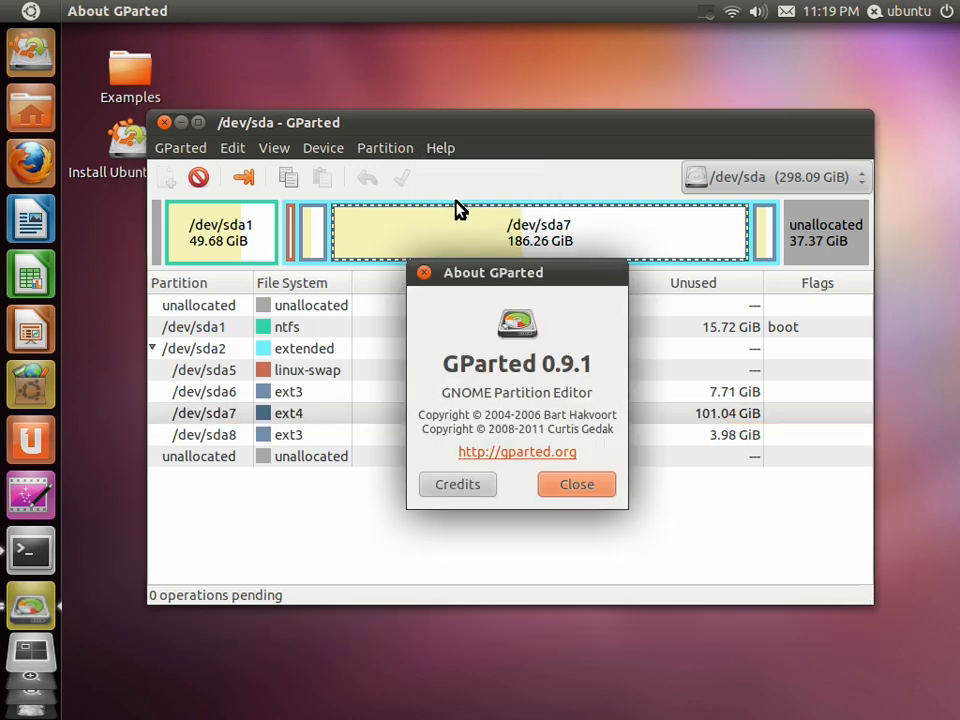
left_click_drag(489, 272, 508, 122)
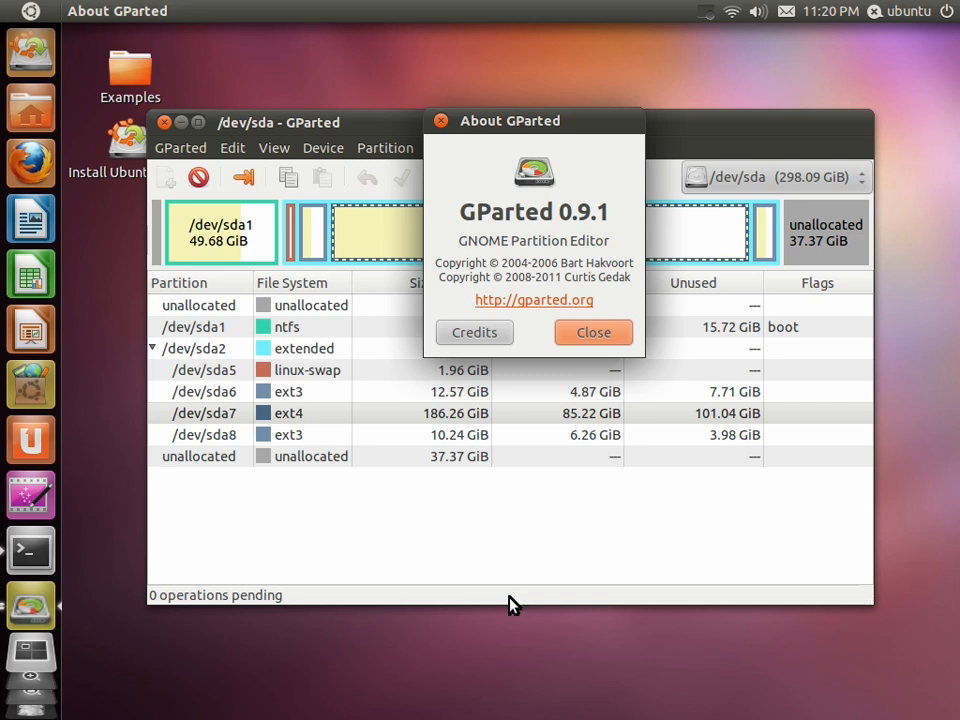
left_click_drag(530, 125, 469, 186)
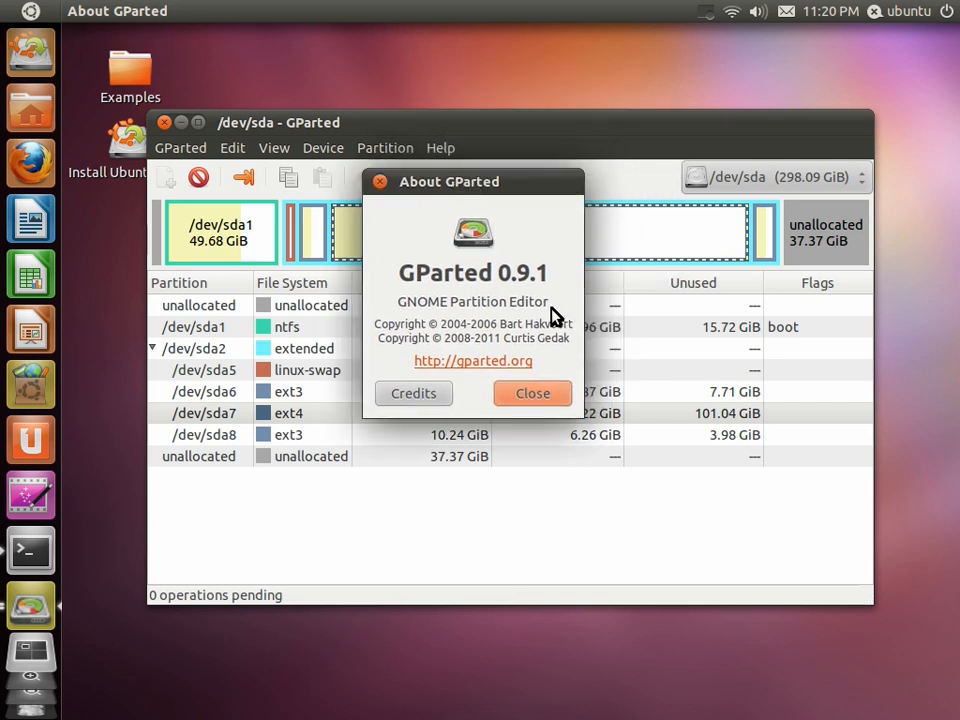
left_click(542, 396)
Step: Examine partitions /dev/sda1, /dev/sda5, /dev/sda6, /dev/sda7 and /dev/sda8, including the actions available for the swap partition
left_click(218, 245)
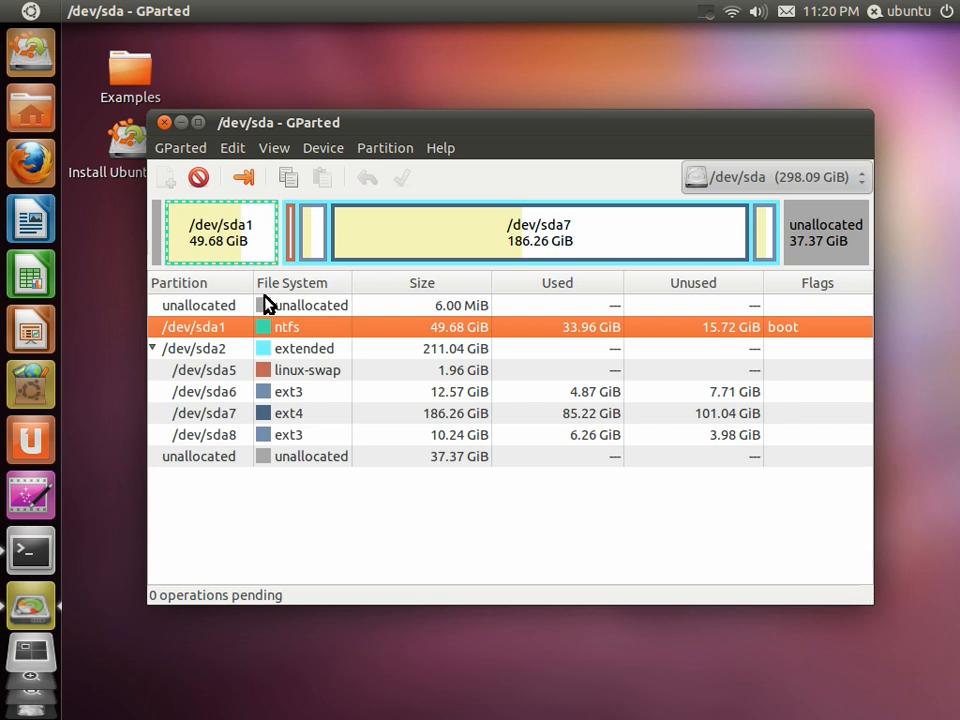
left_click(291, 230)
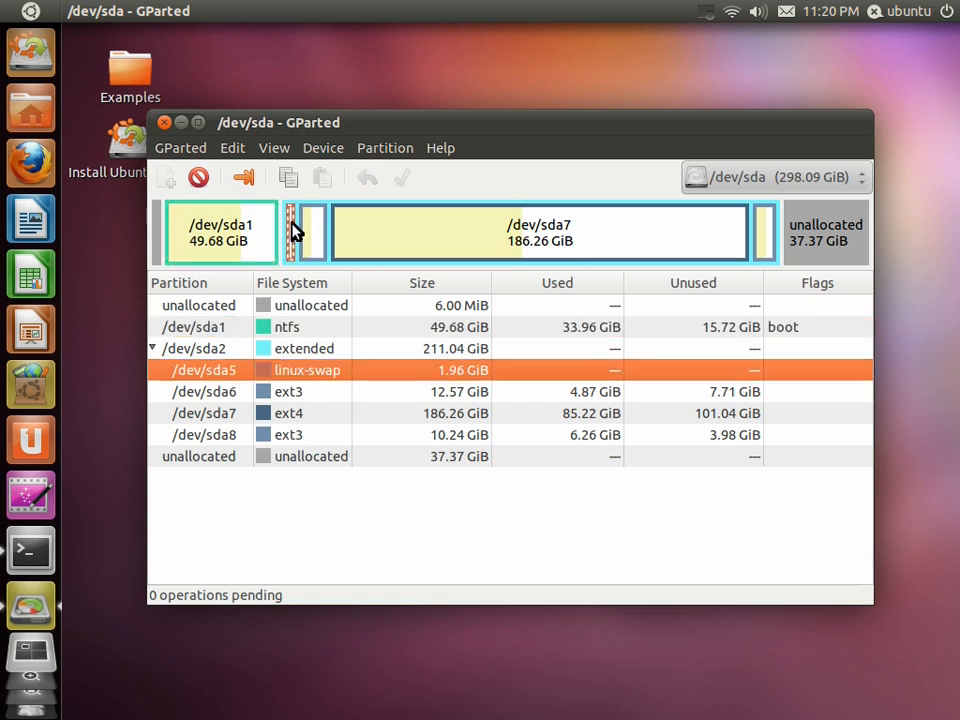
right_click(299, 370)
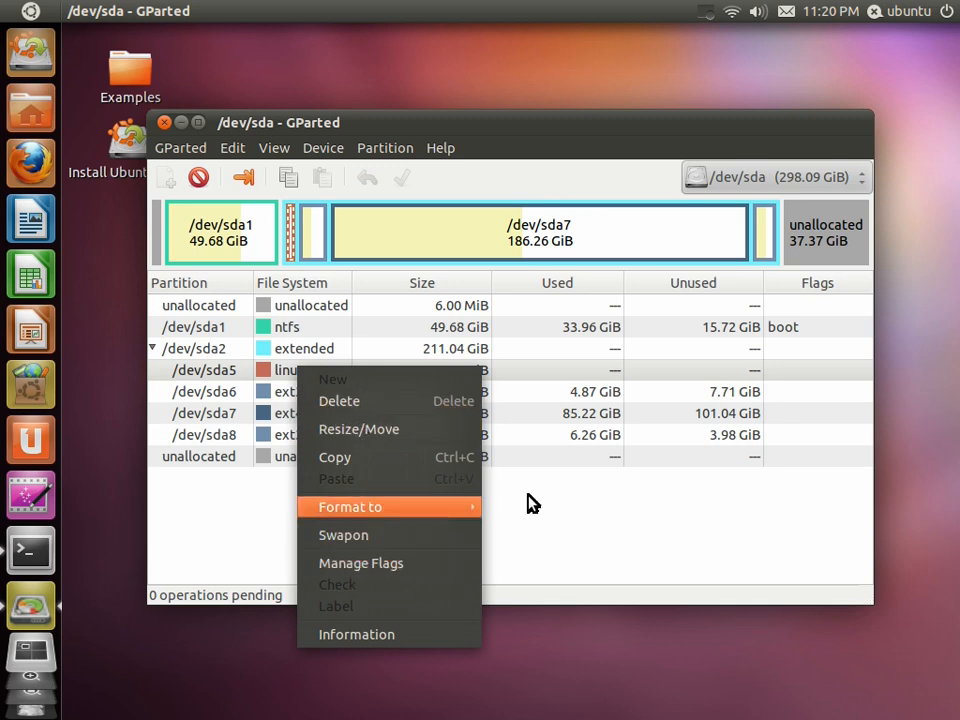
left_click(558, 542)
left_click(318, 232)
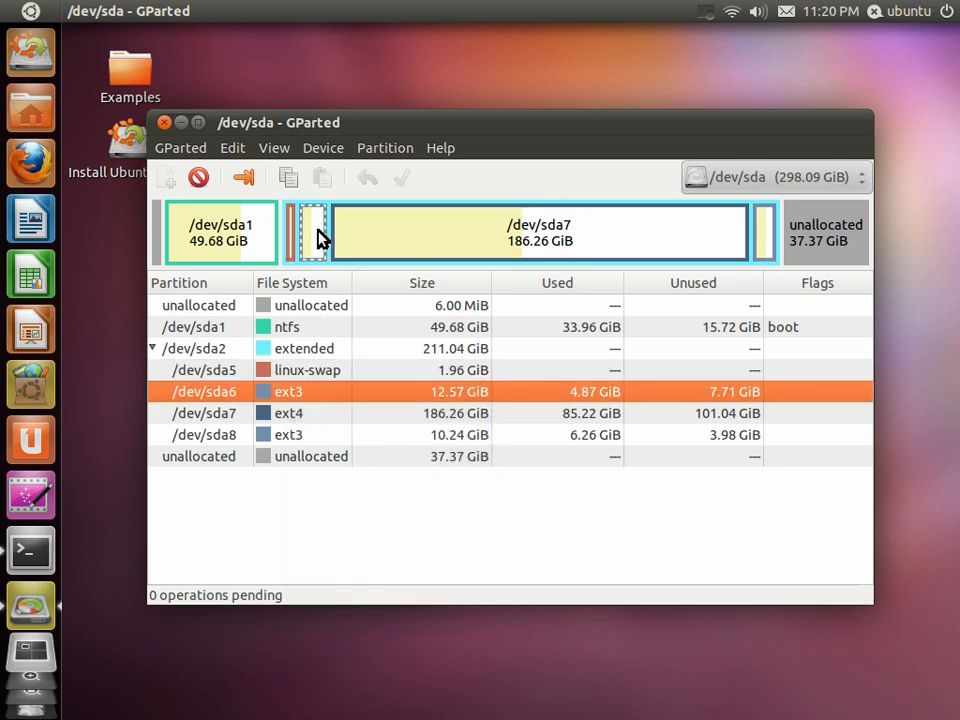
left_click(441, 240)
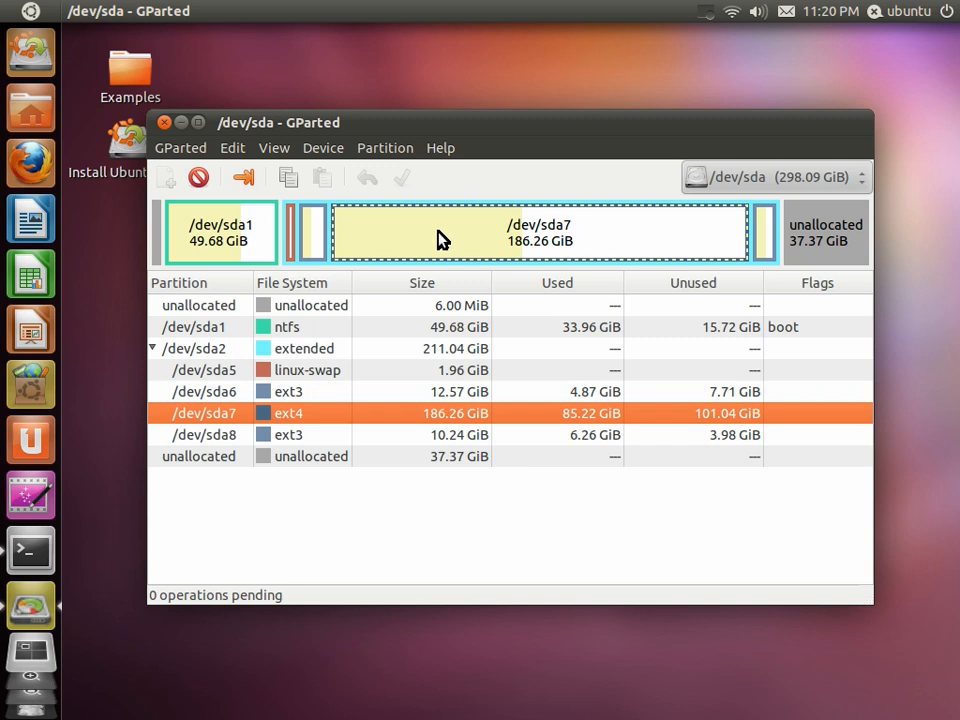
left_click(766, 236)
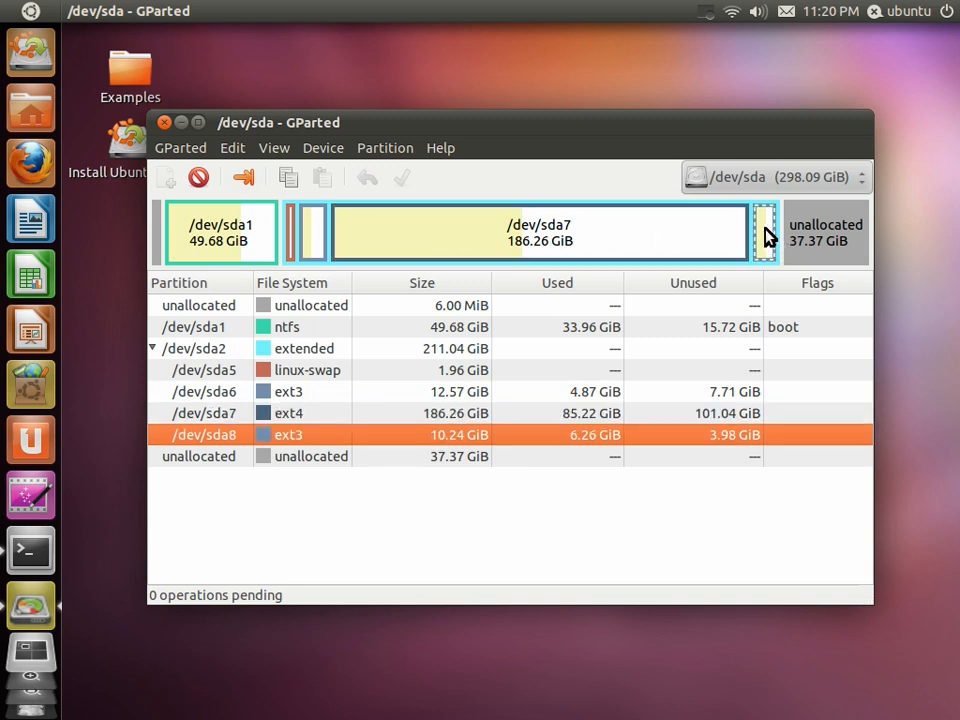
left_click(408, 246)
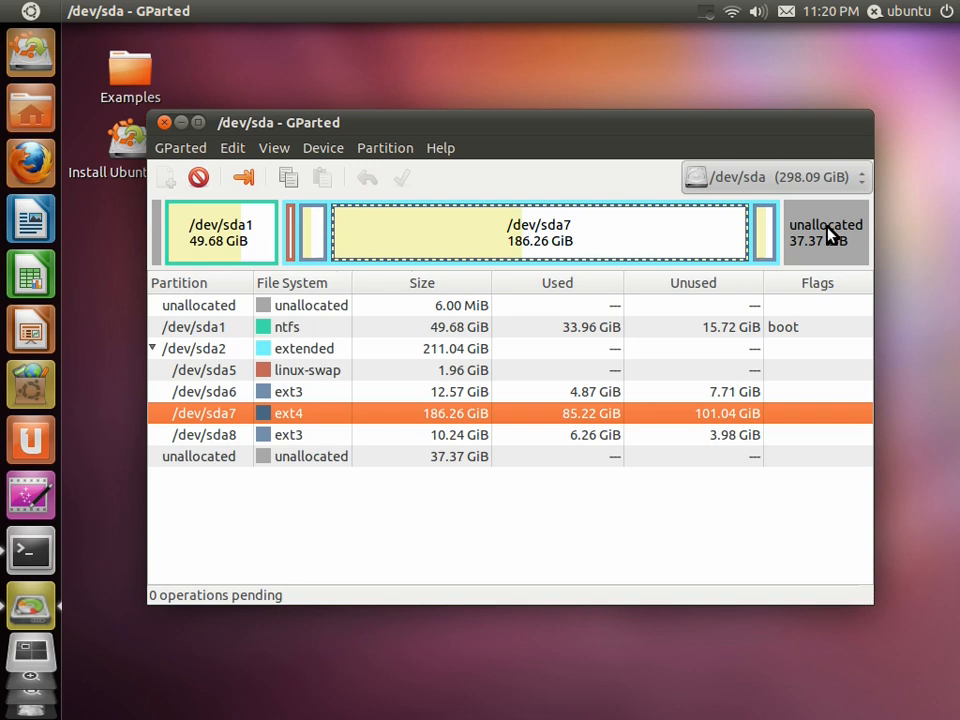
Step: Queue the deletion of the ext3 partition /dev/sda8
left_click(767, 225)
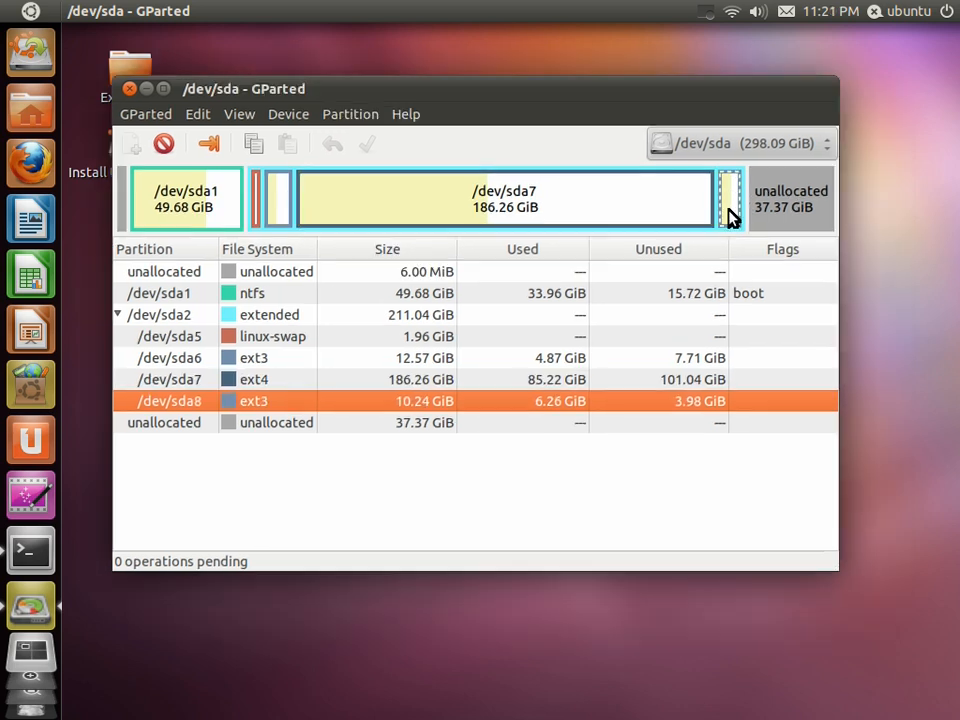
right_click(729, 200)
left_click(801, 231)
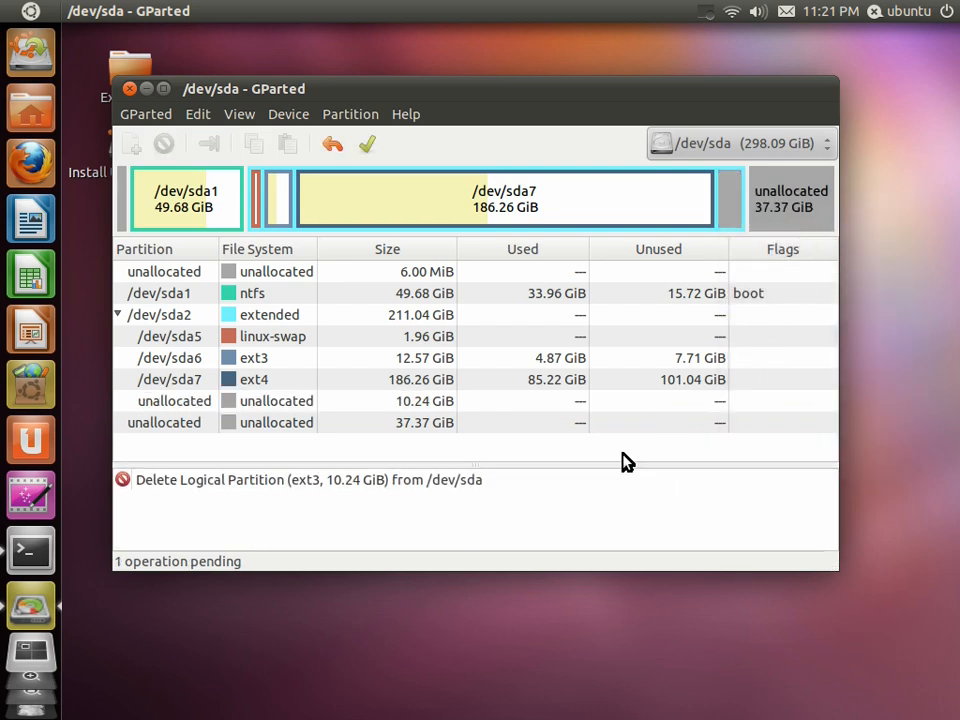
Step: Grow the ext4 partition /dev/sda7 to 196.51 GiB so it takes up the free space following it inside the extended partition
left_click(583, 212)
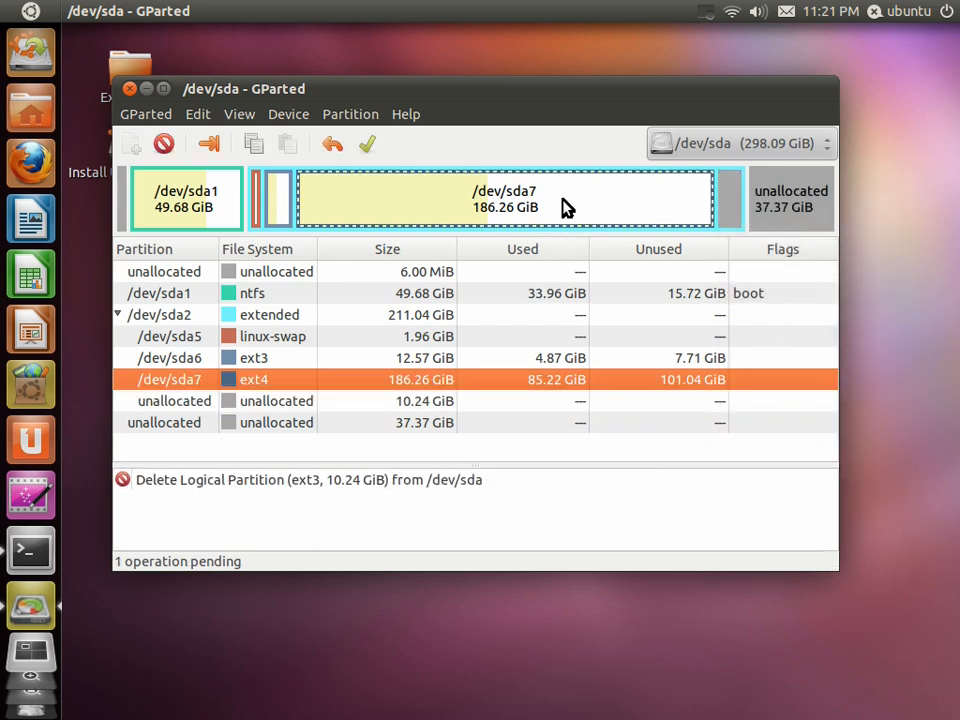
right_click(587, 207)
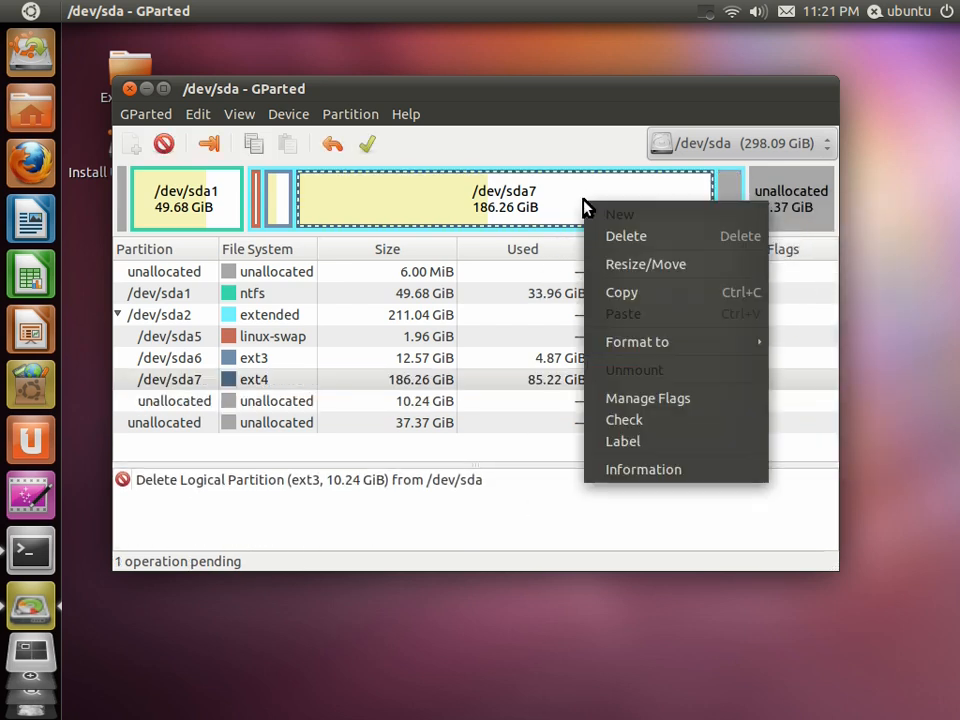
left_click(645, 265)
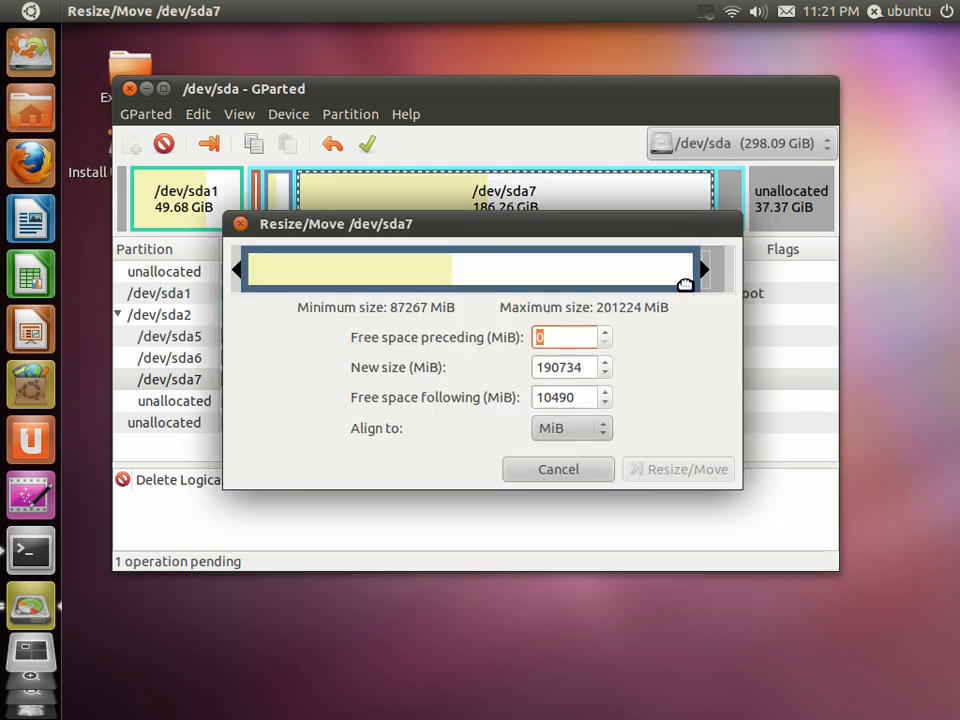
left_click_drag(691, 277, 789, 285)
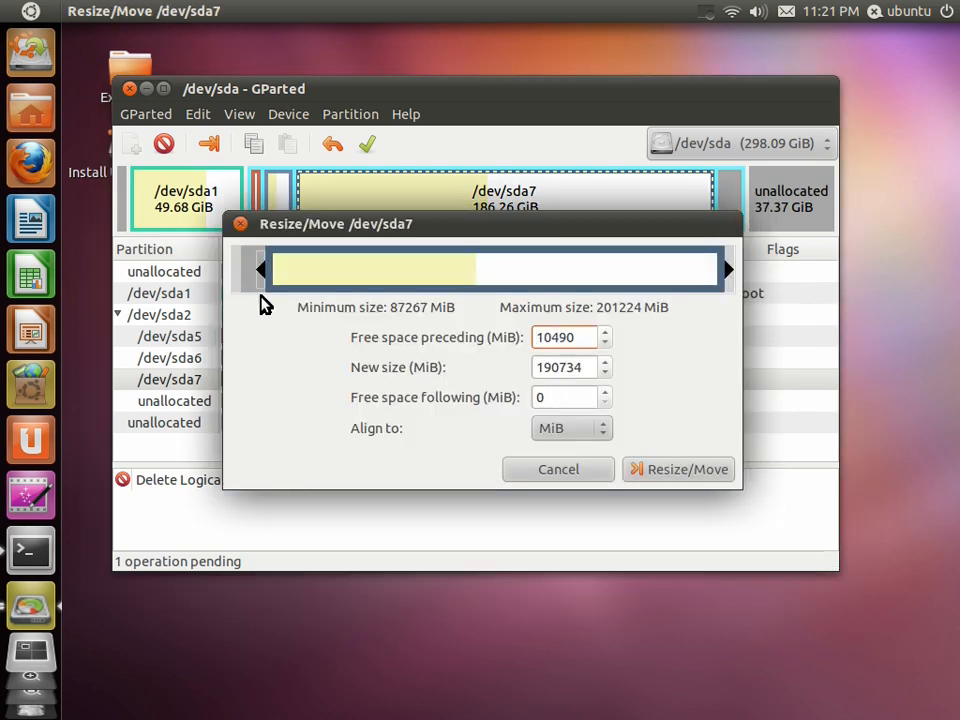
left_click_drag(444, 268, 419, 270)
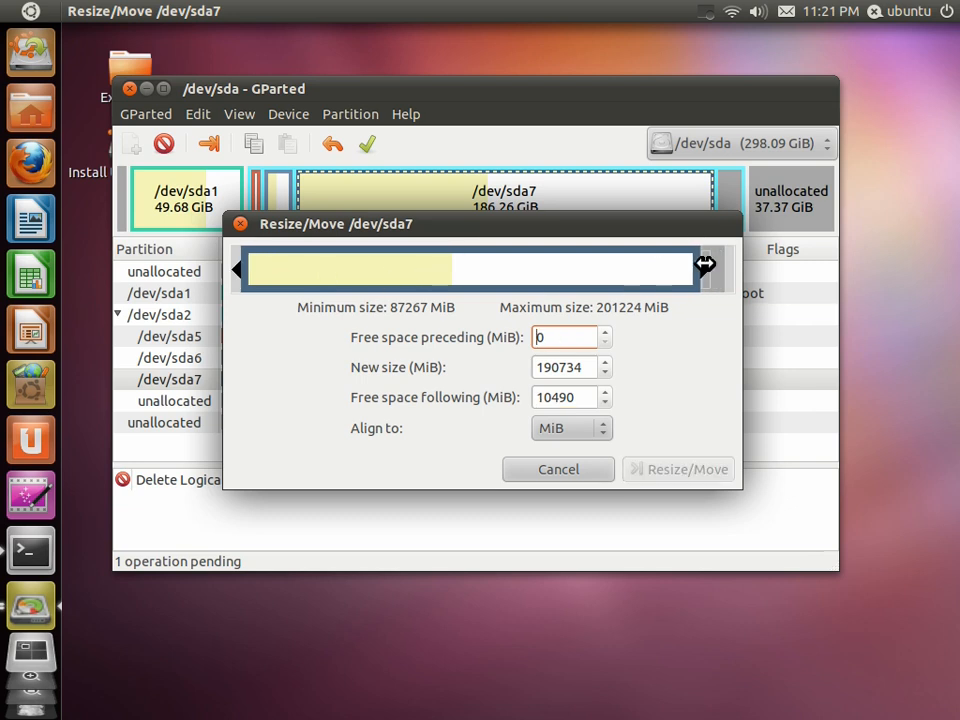
left_click_drag(707, 268, 741, 274)
left_click(696, 471)
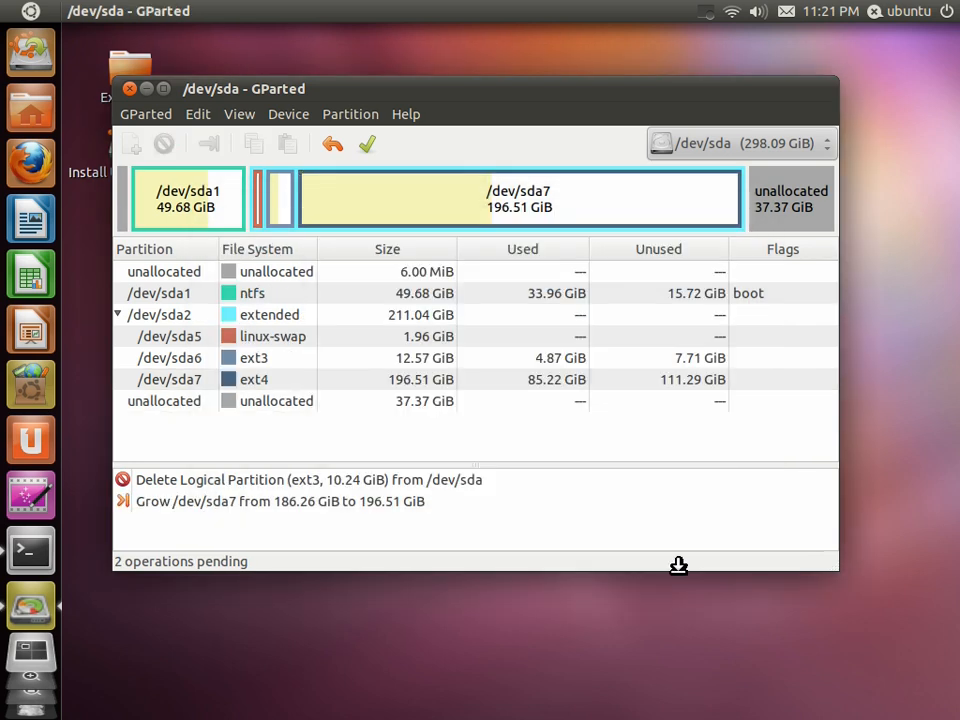
left_click_drag(694, 90, 696, 88)
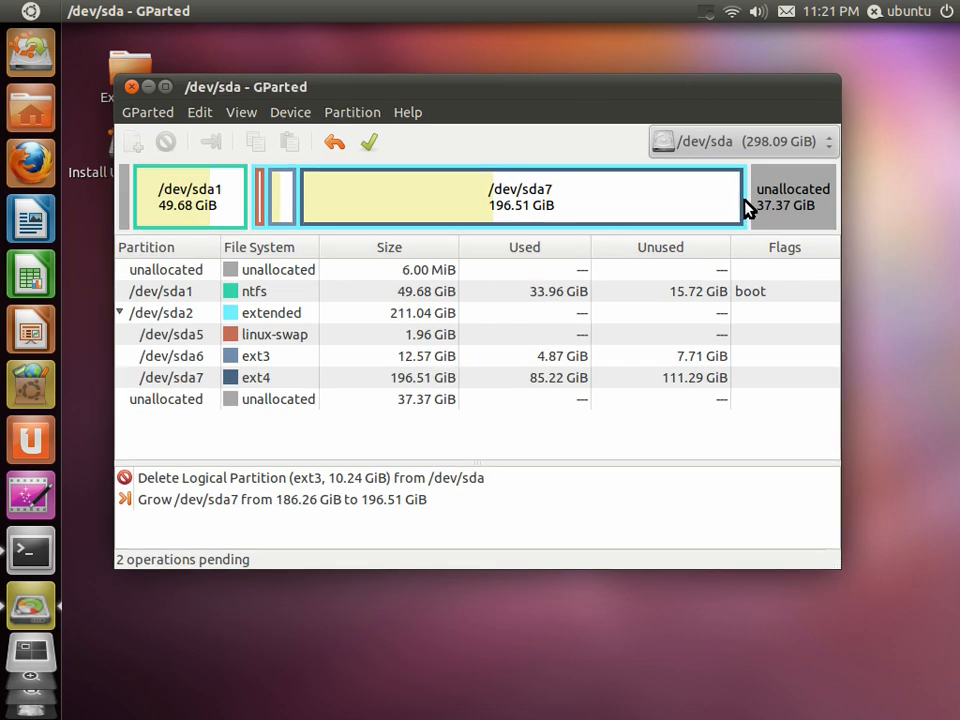
Step: Check the resize limits of /dev/sda7 against the unallocated space outside the extended partition, leaving its size as is
left_click(785, 205)
left_click(729, 208)
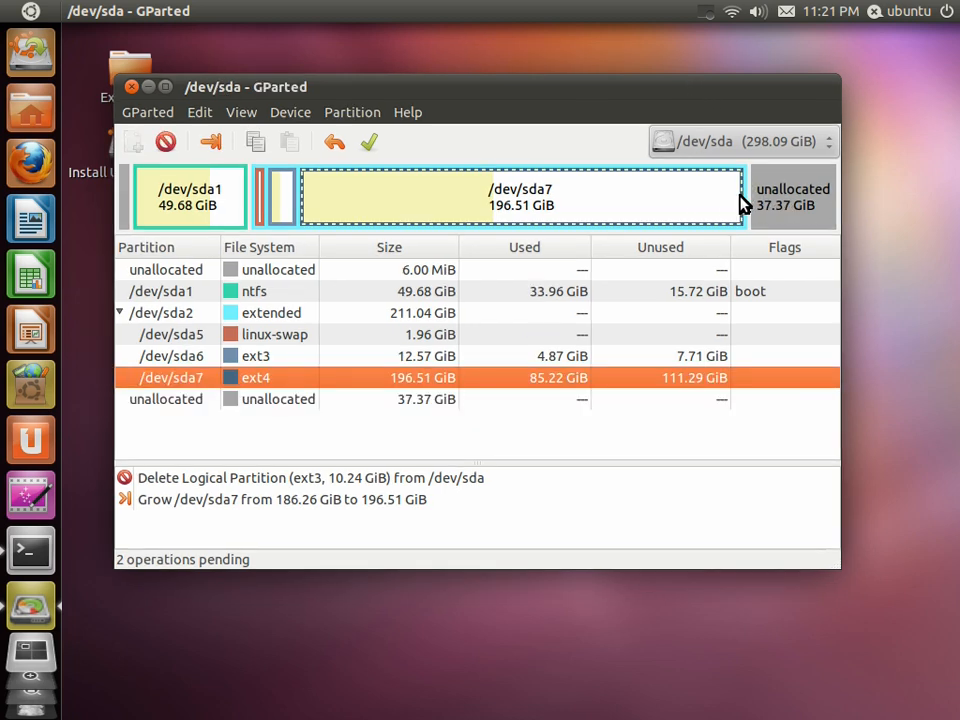
left_click(765, 205)
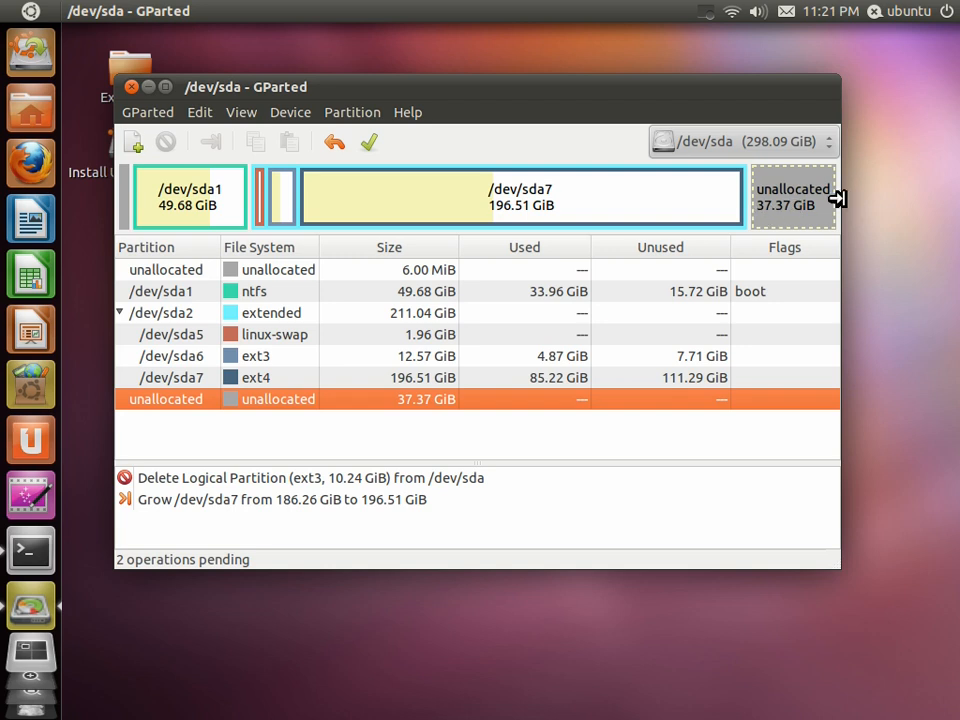
left_click(615, 210)
right_click(615, 208)
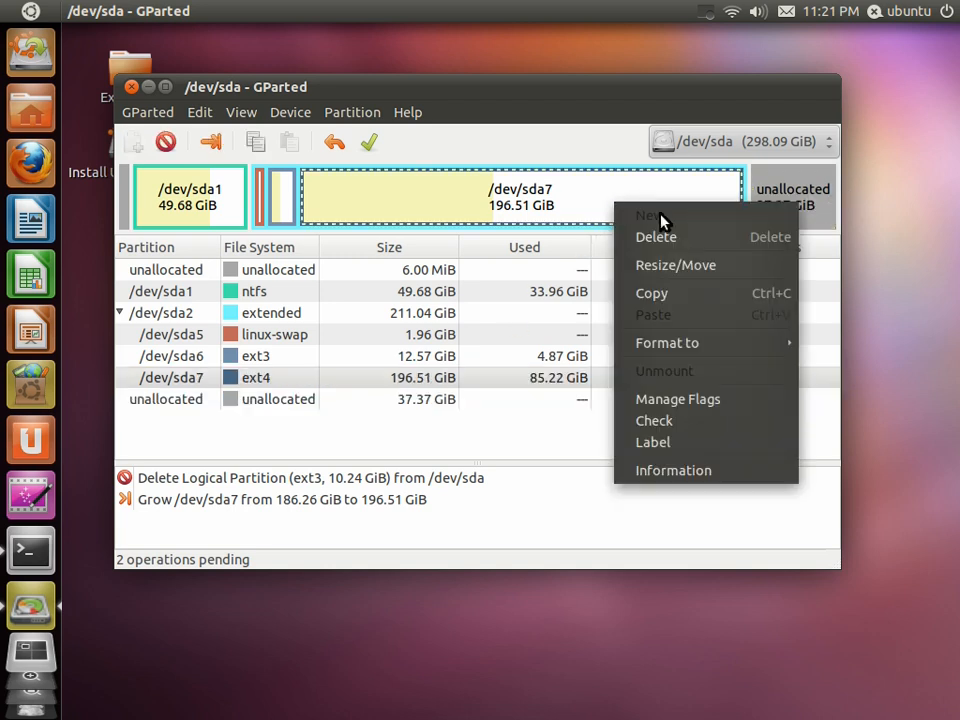
left_click(682, 264)
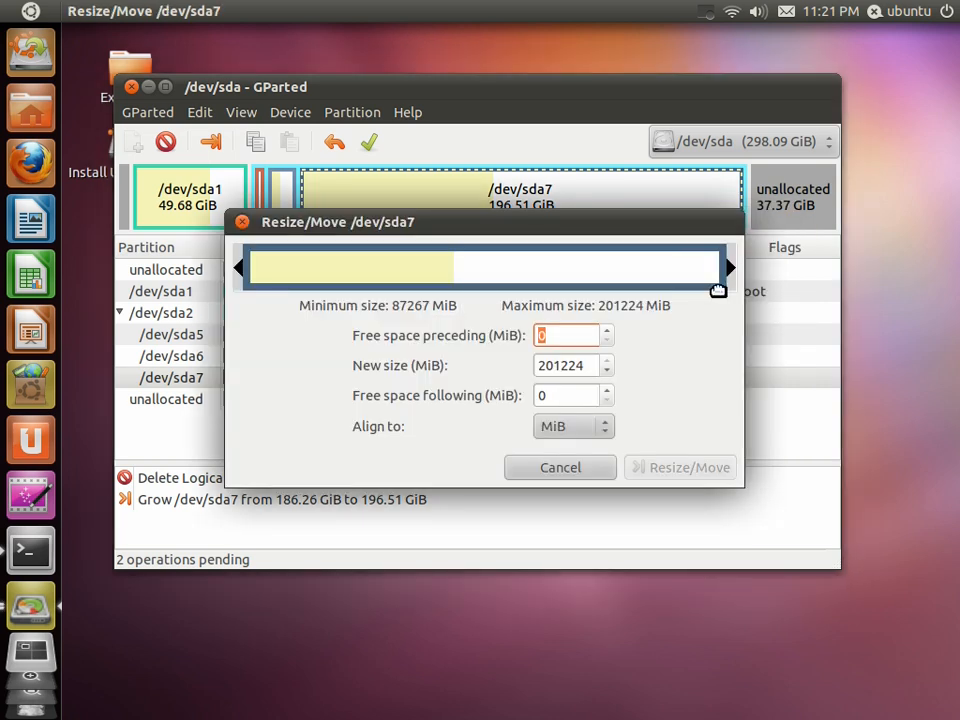
left_click(578, 474)
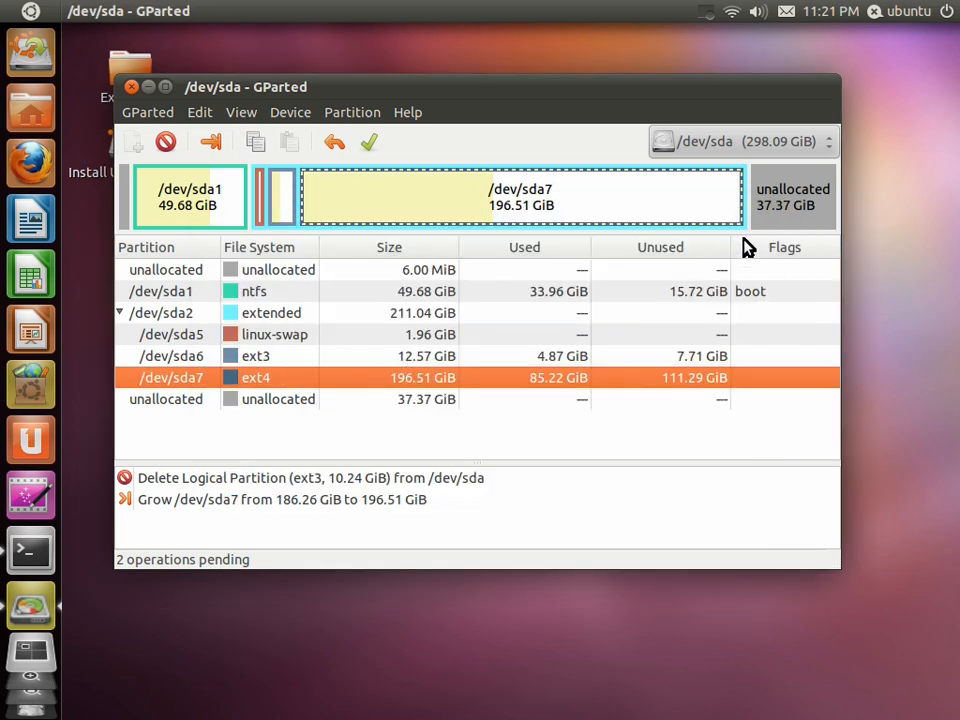
Step: Grow the extended partition /dev/sda2 to 254368 MiB, with no free space preceding or following it
left_click(461, 316)
right_click(461, 316)
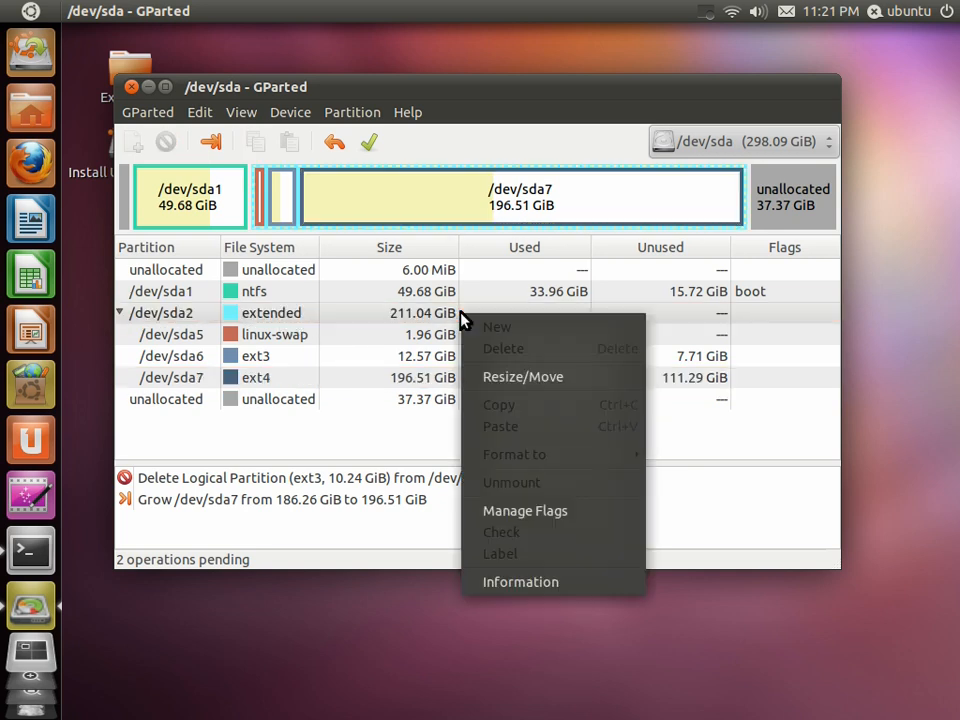
left_click(553, 380)
left_click_drag(660, 275, 743, 277)
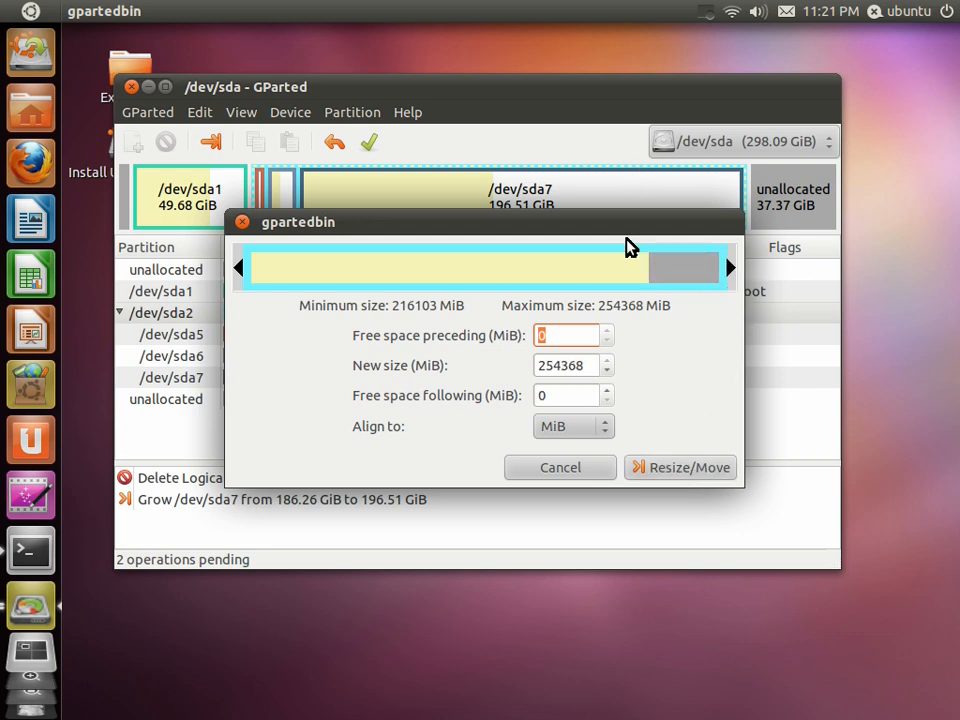
left_click_drag(632, 240, 632, 330)
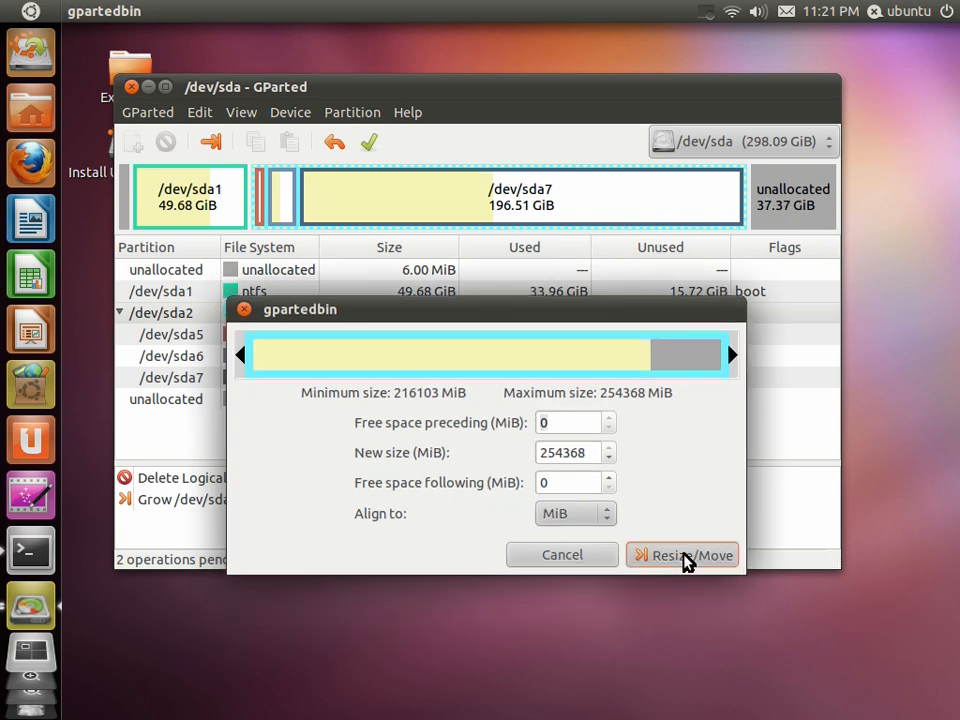
left_click(686, 558)
Step: Grow /dev/sda7 to 233.88 GiB so it fills the unallocated space at the end of the extended partition
left_click(790, 213)
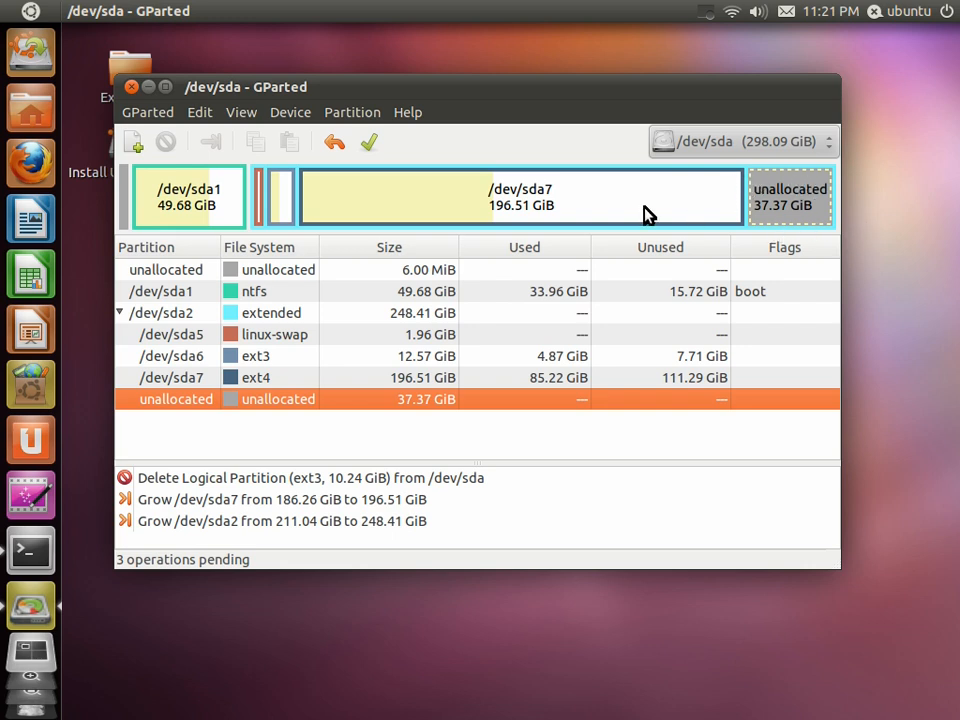
left_click(735, 210)
right_click(615, 203)
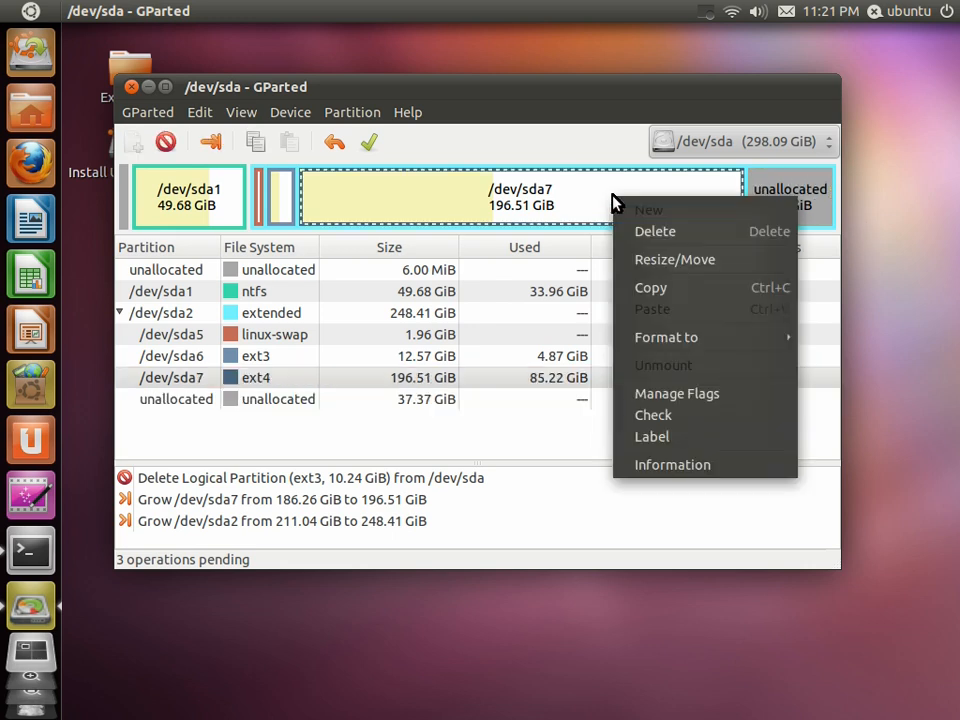
left_click(677, 262)
left_click_drag(658, 268, 754, 274)
left_click(718, 469)
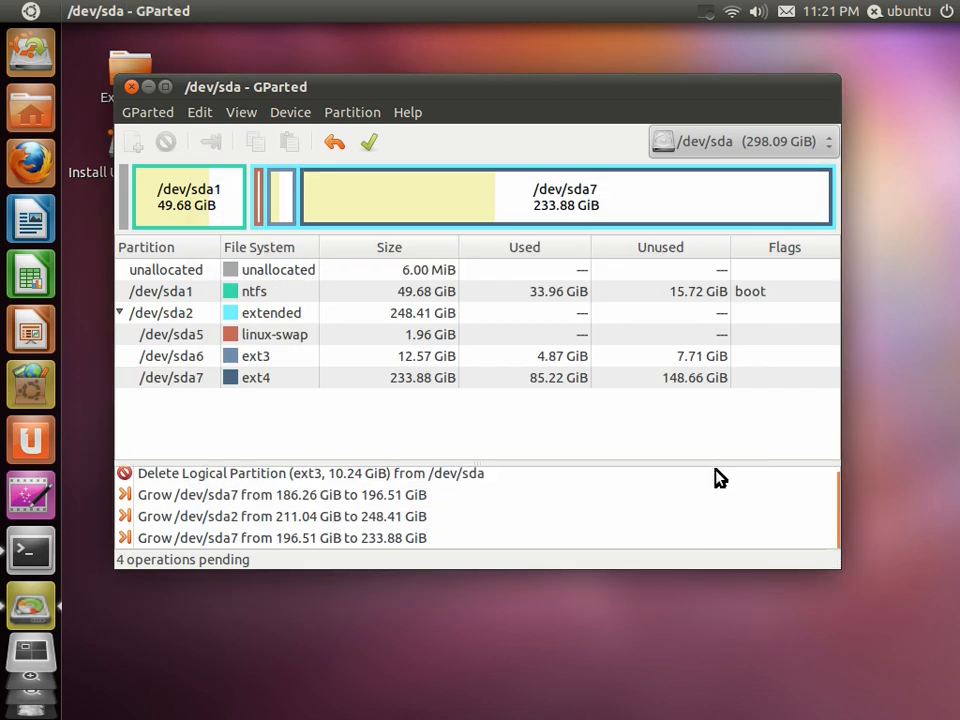
left_click_drag(527, 97, 531, 91)
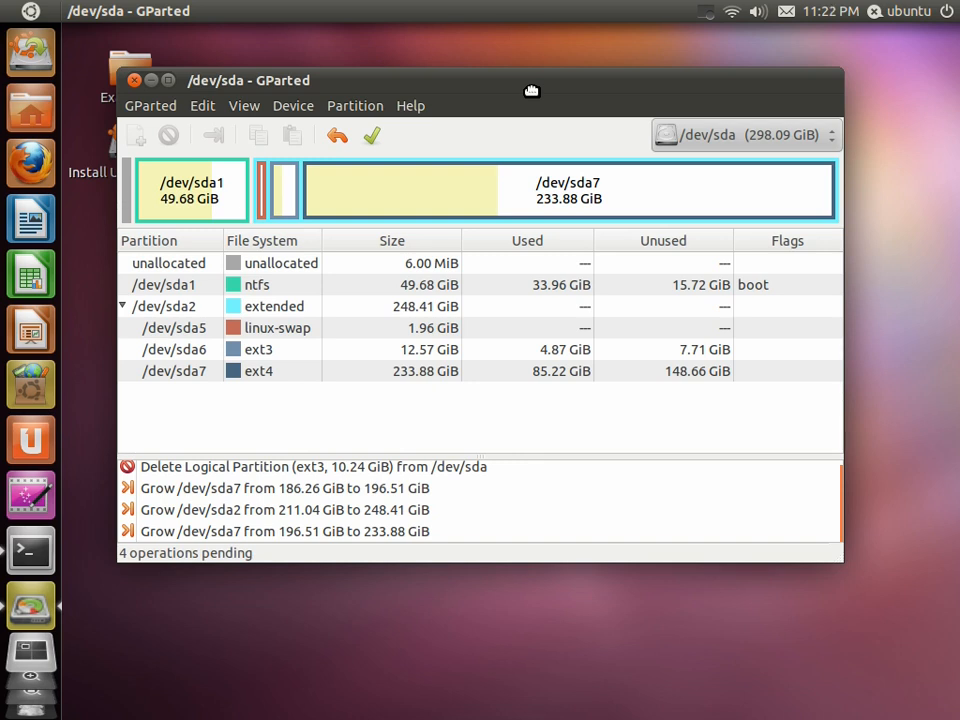
Step: Shrink /dev/sda7 from its start to 222247 MiB, leaving 17243 MiB of free space preceding it
left_click(338, 195)
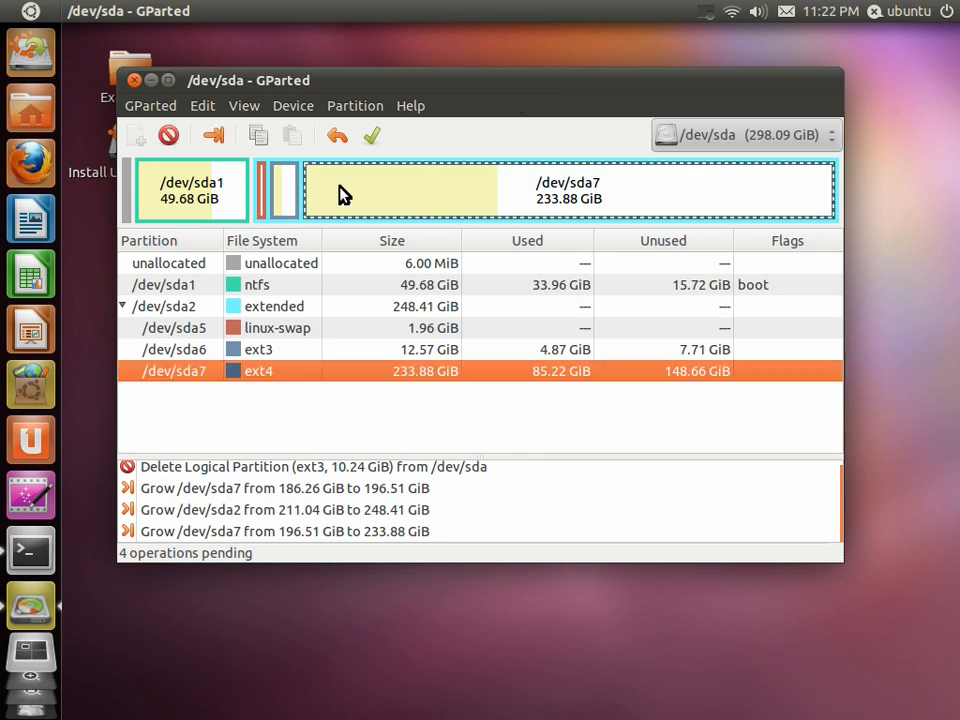
right_click(340, 195)
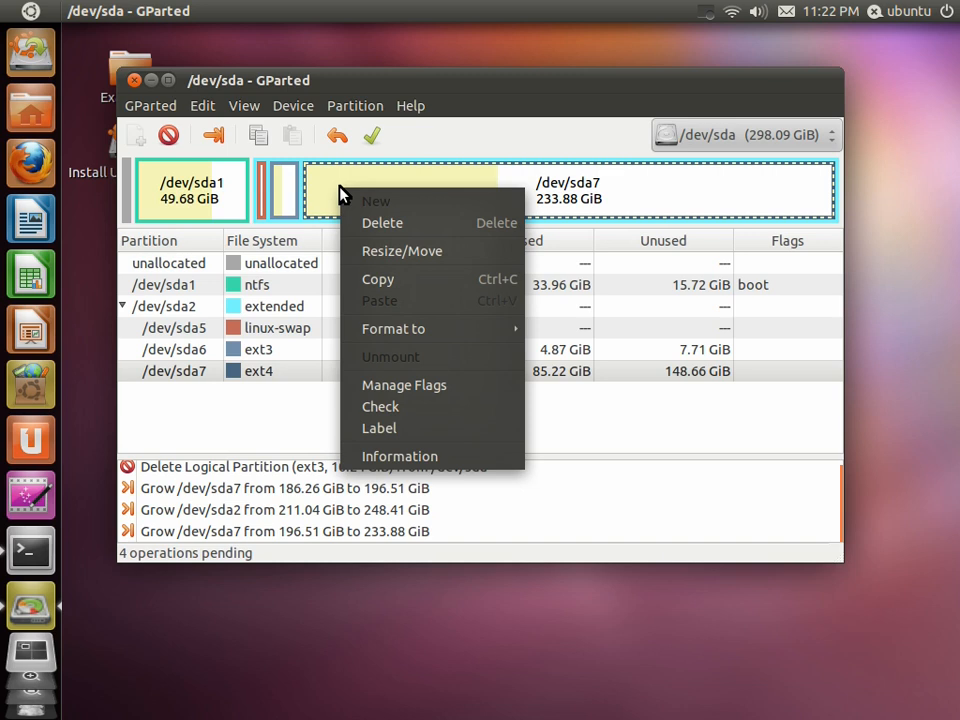
left_click(401, 255)
left_click_drag(244, 261, 281, 266)
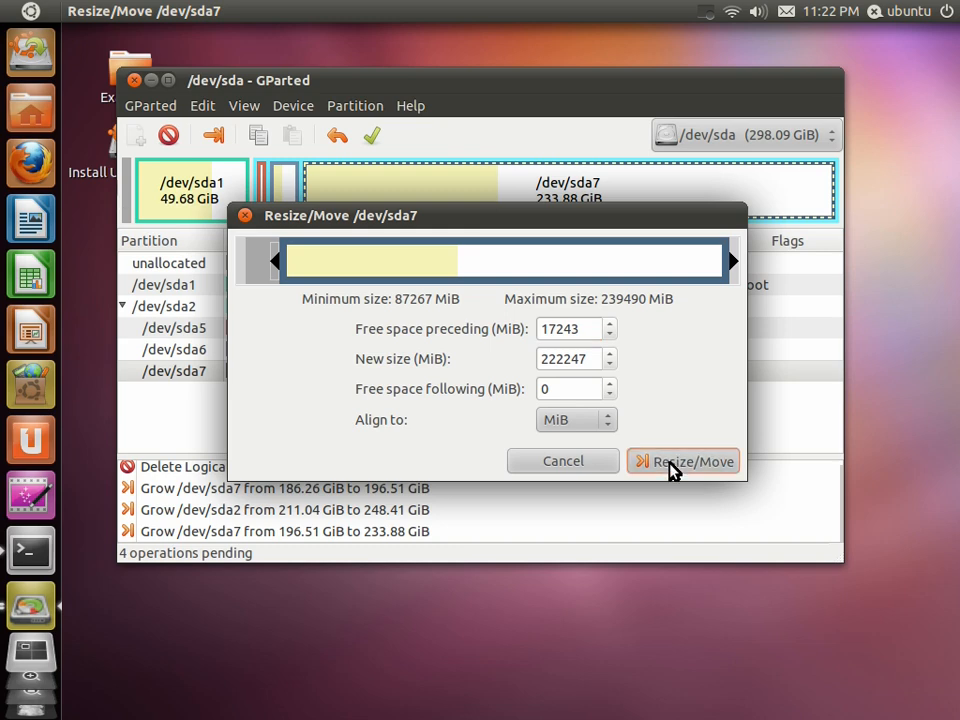
left_click(670, 463)
left_click(660, 465)
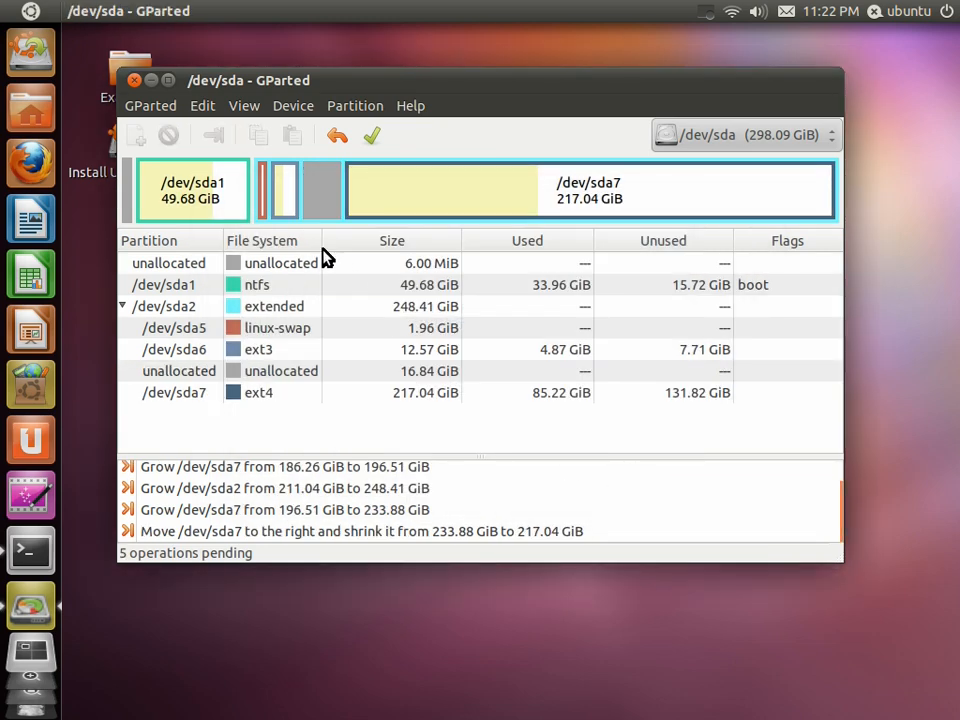
Step: Extend the start of /dev/sda7 back over the free space preceding it, to a new size of 239490 MiB
left_click(290, 195)
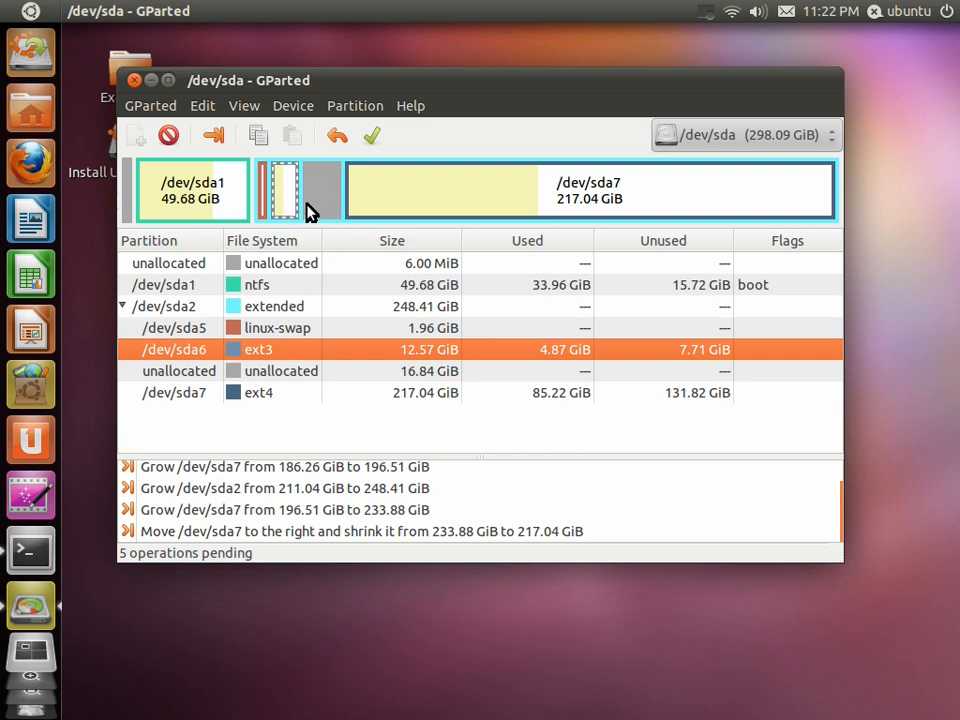
right_click(373, 183)
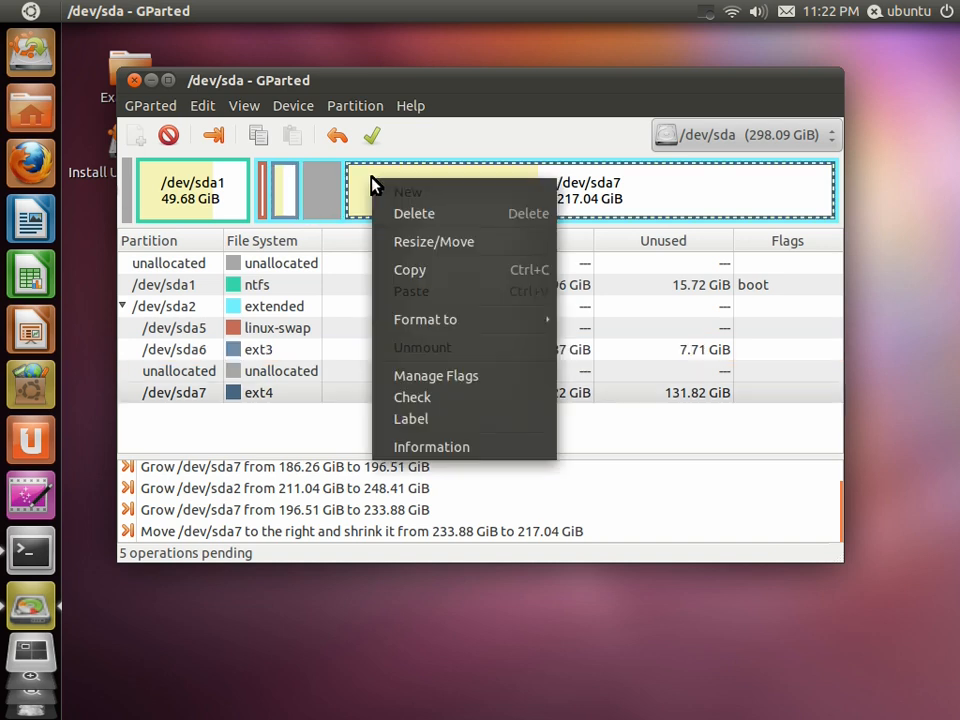
left_click(435, 250)
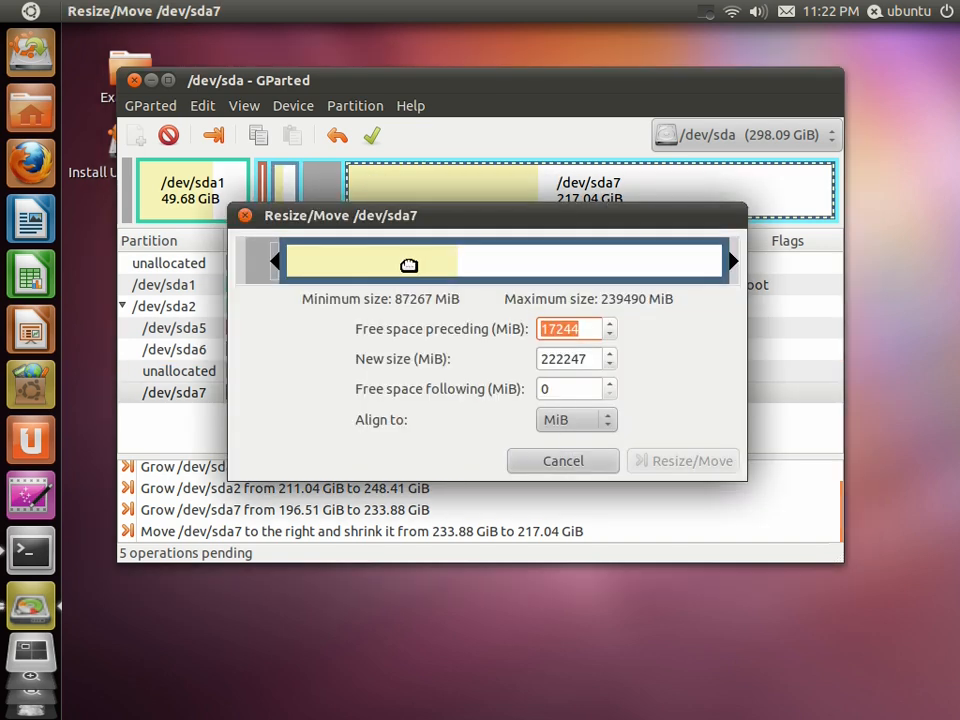
left_click_drag(276, 259, 216, 263)
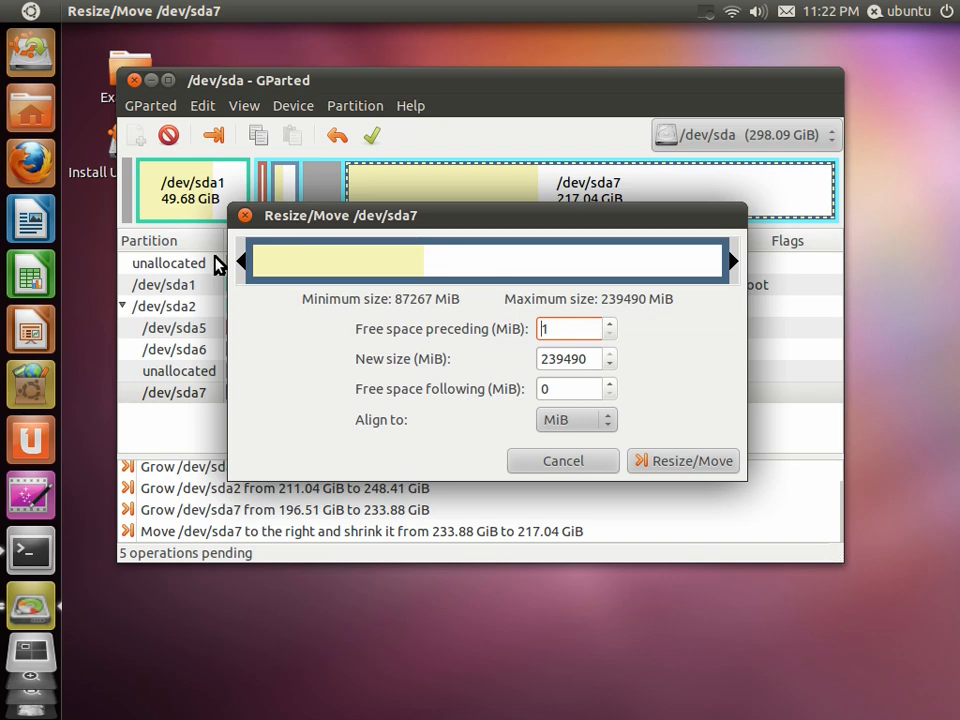
left_click(700, 461)
left_click(664, 463)
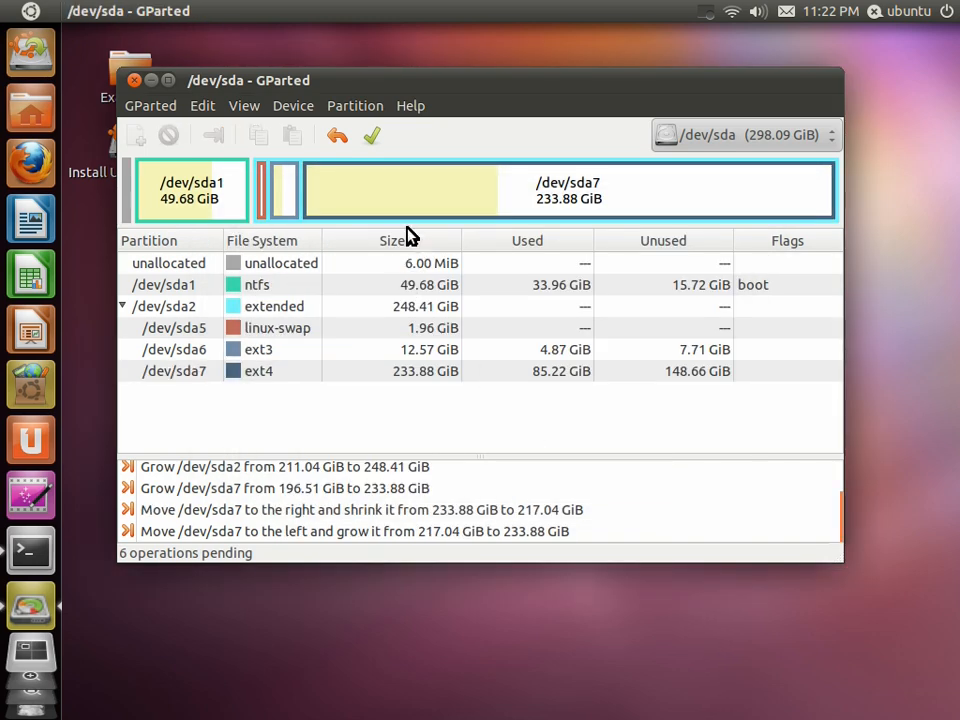
left_click_drag(542, 100, 547, 87)
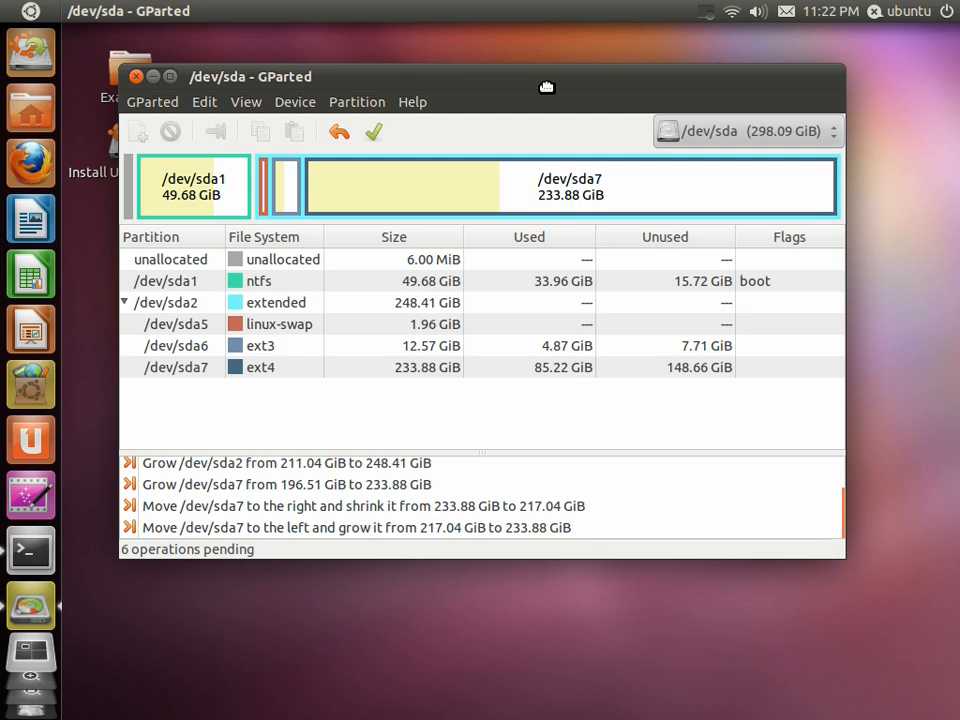
left_click_drag(547, 87, 533, 100)
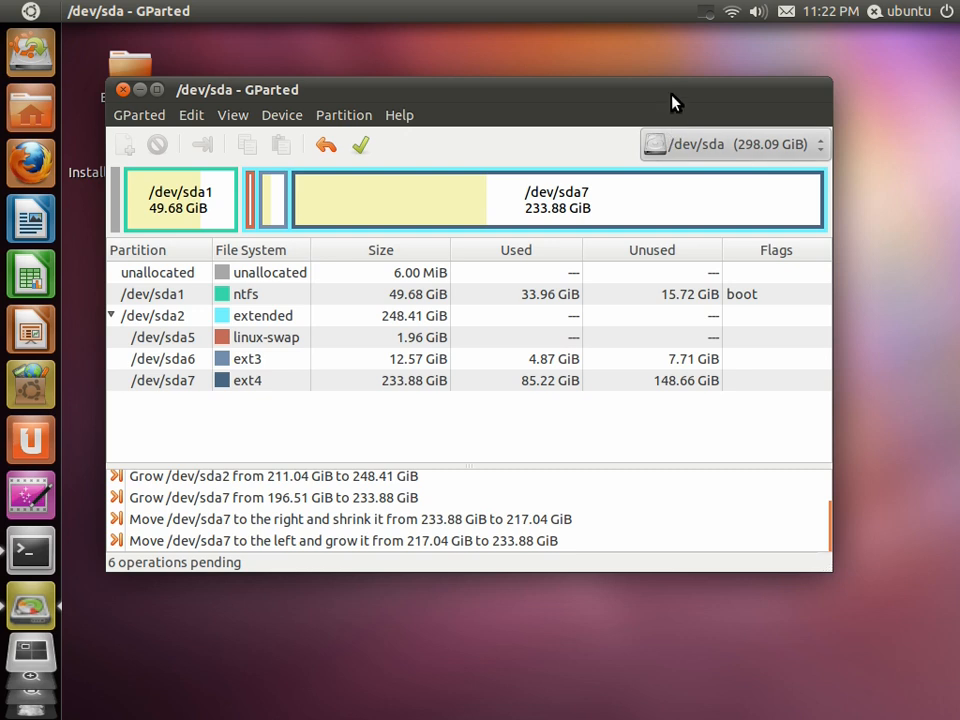
left_click_drag(672, 96, 685, 90)
left_click_drag(552, 88, 561, 83)
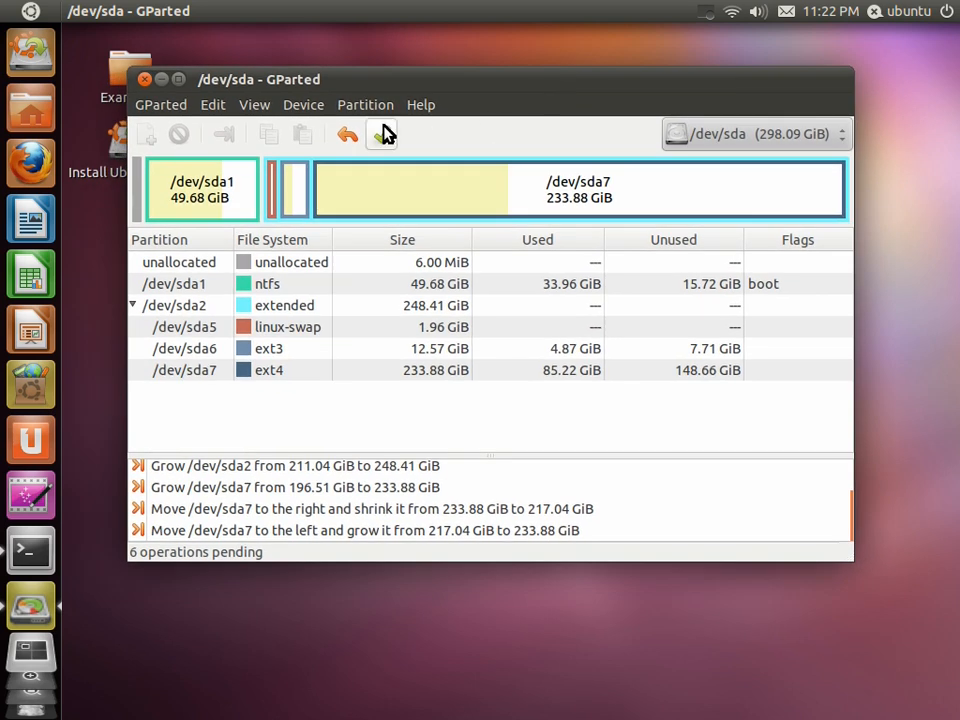
Step: Request applying all pending partition operations to /dev/sda, bringing up the confirmation
left_click(383, 136)
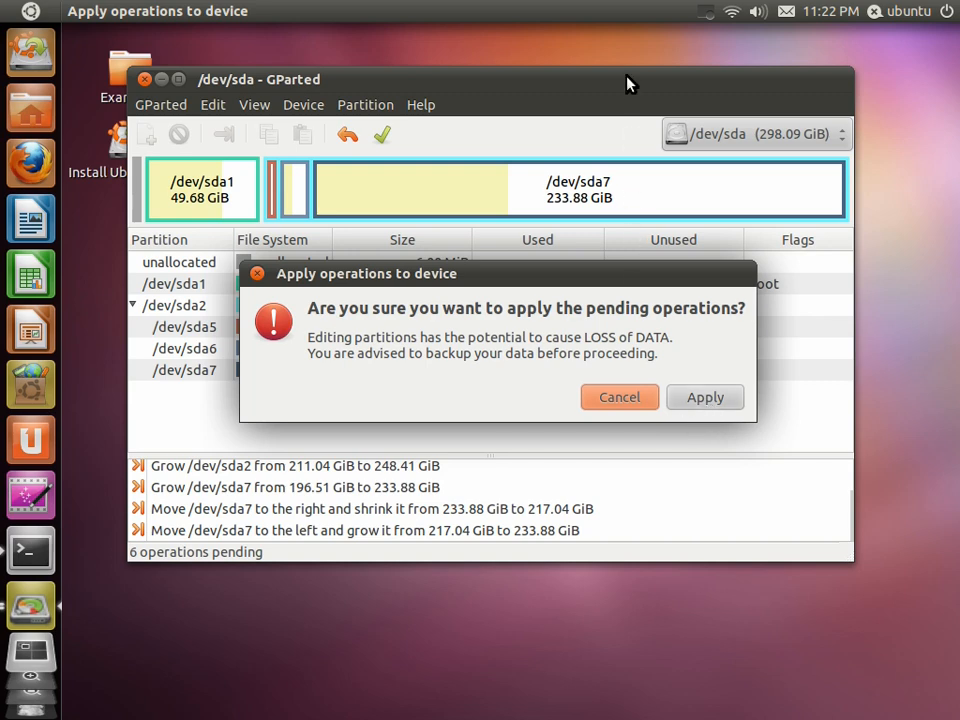
left_click_drag(613, 274, 547, 271)
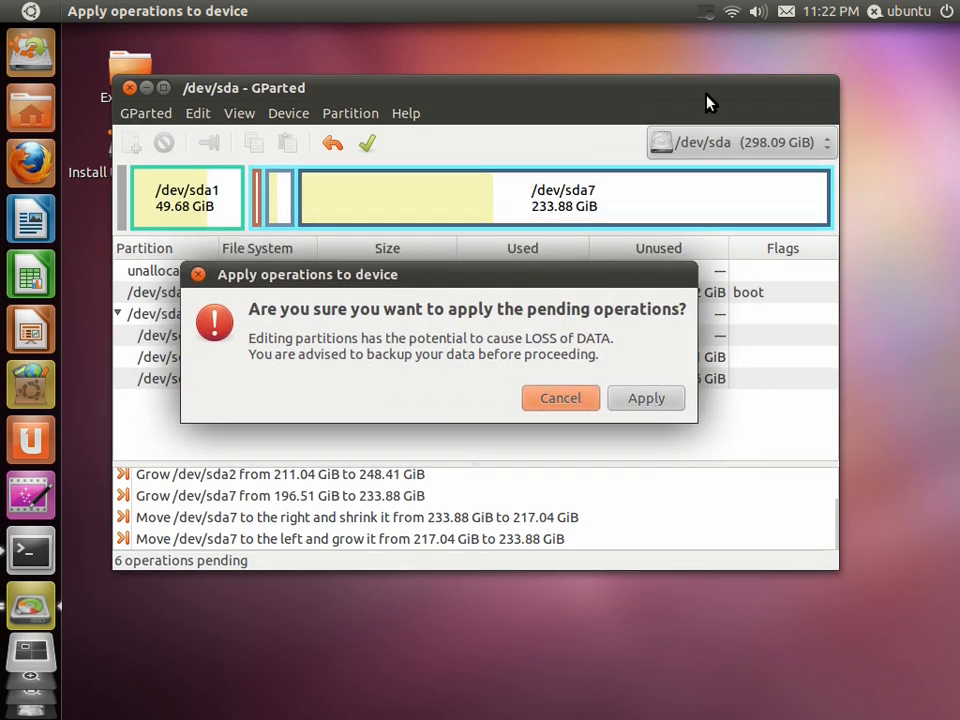
left_click(705, 13)
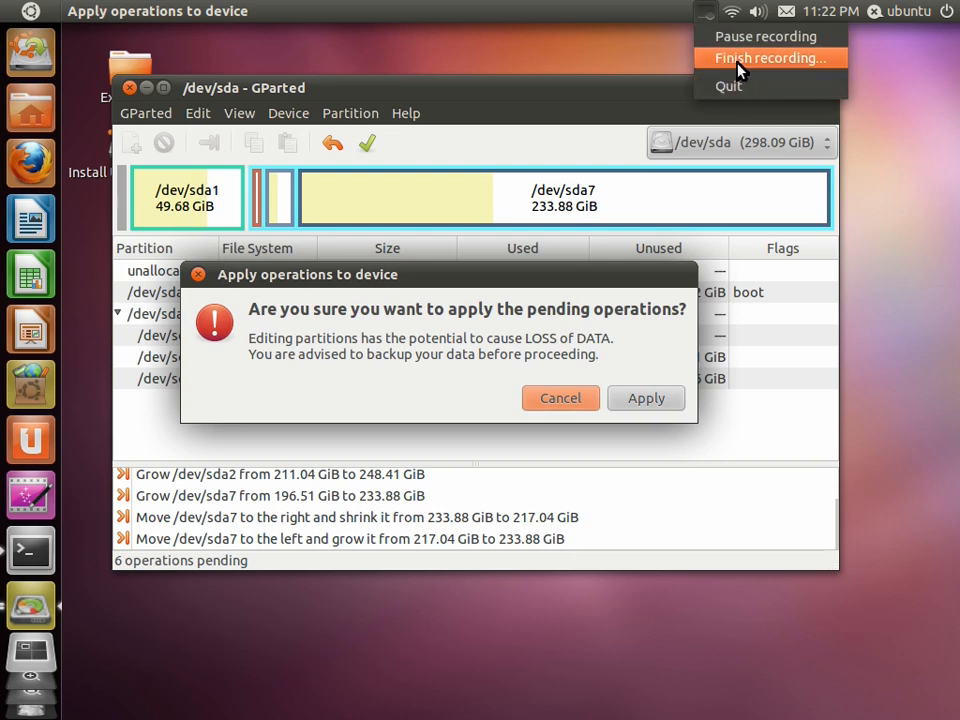
left_click(740, 58)
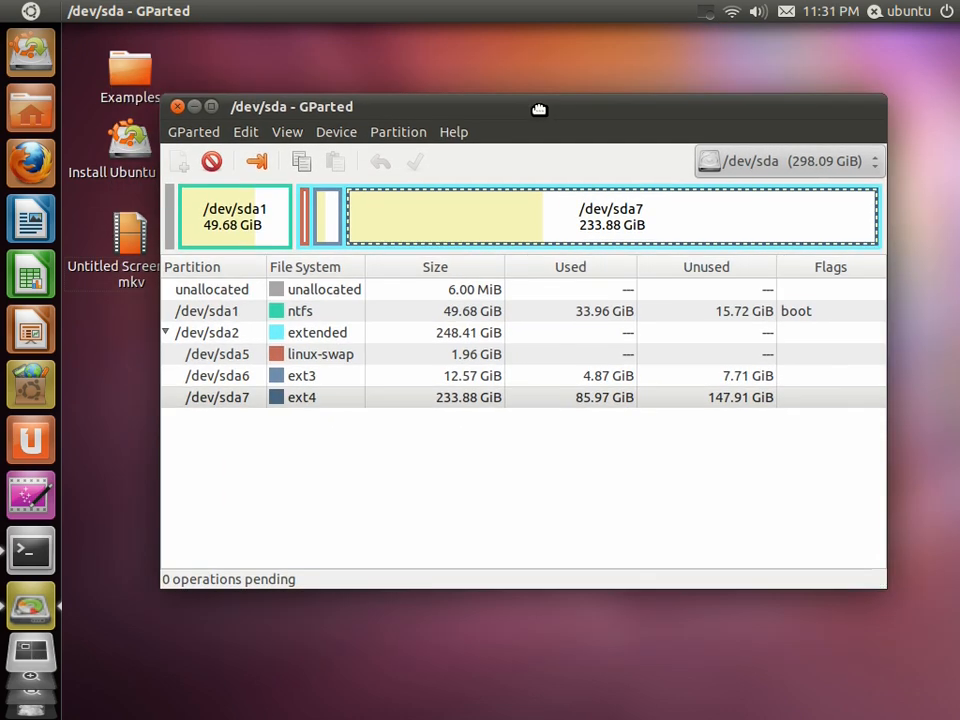
left_click_drag(536, 99, 527, 96)
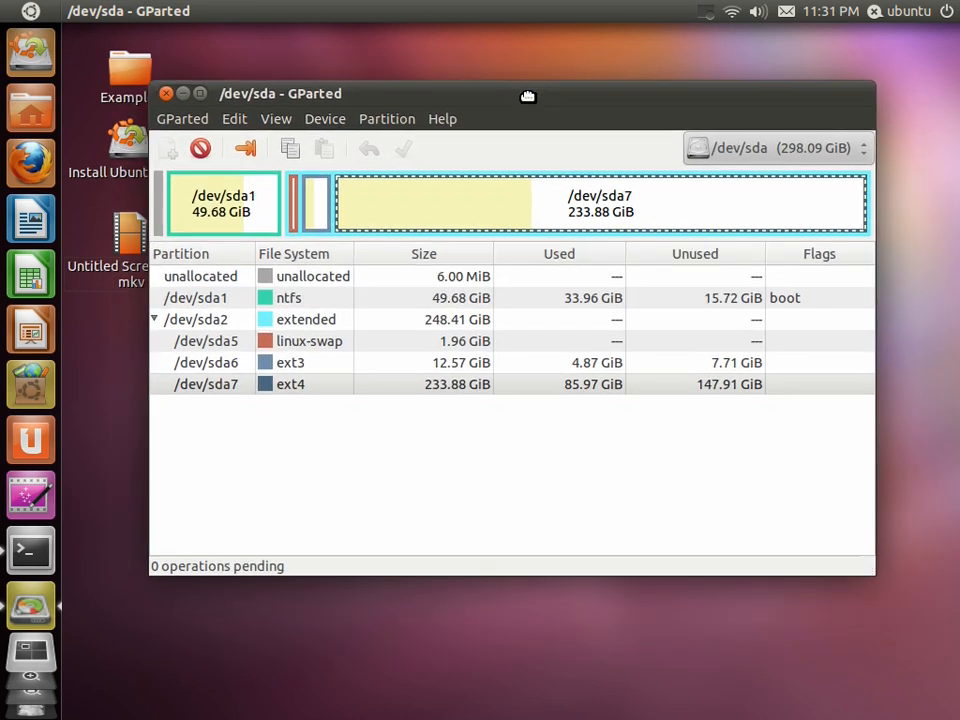
left_click_drag(527, 96, 528, 97)
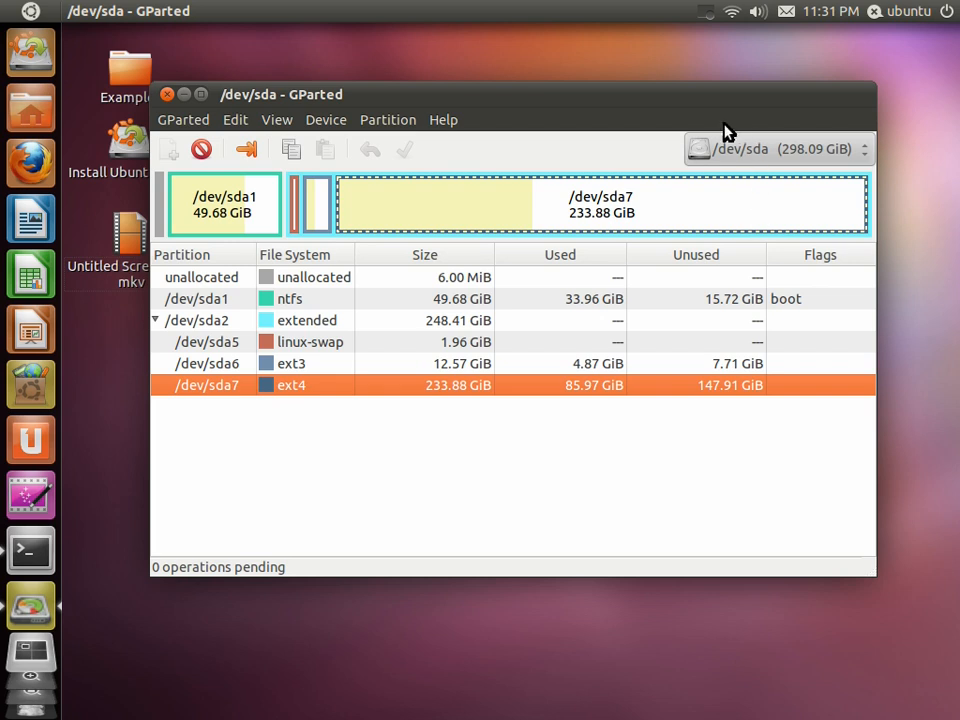
left_click_drag(675, 96, 676, 93)
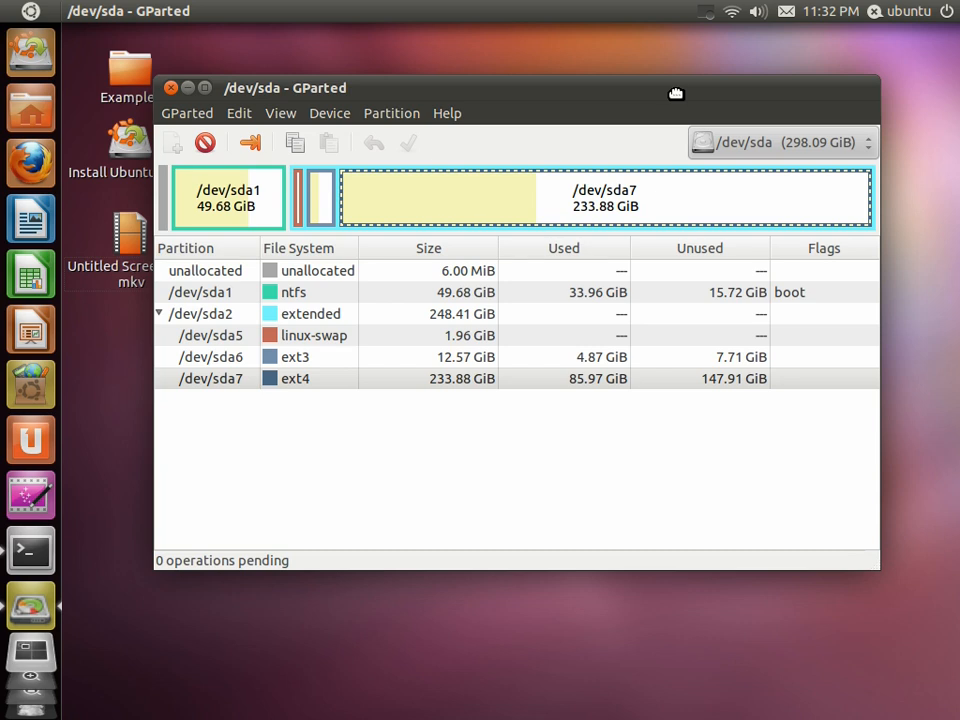
Step: Select /dev/sda7 and /dev/sda6 in turn to review their sizes and usage in the applied partition layout
left_click(656, 219)
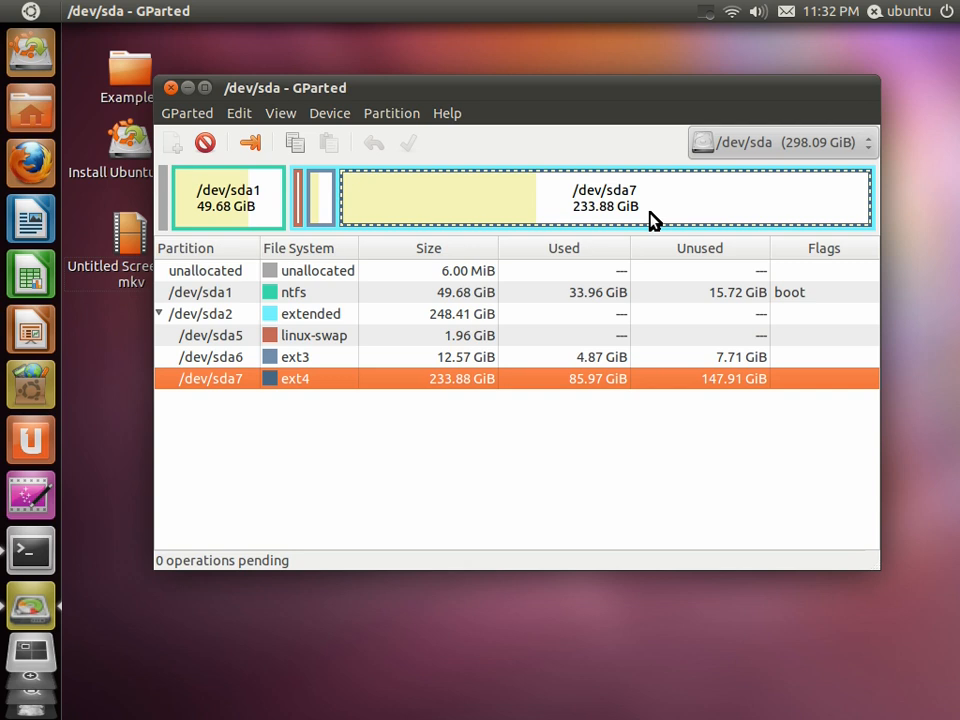
left_click_drag(392, 86, 410, 103)
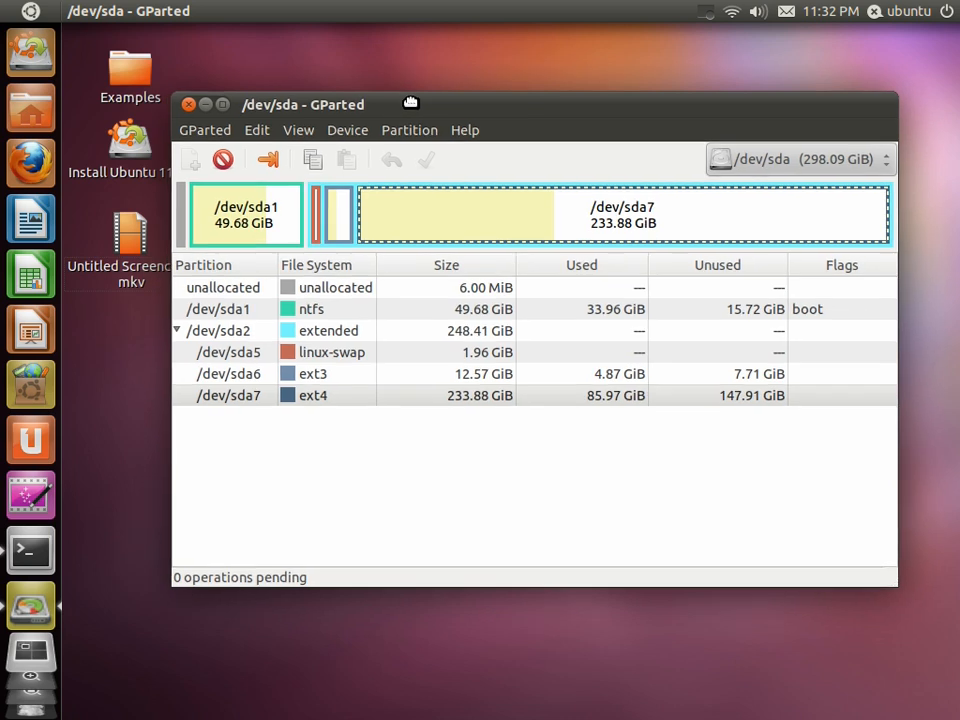
left_click(346, 214)
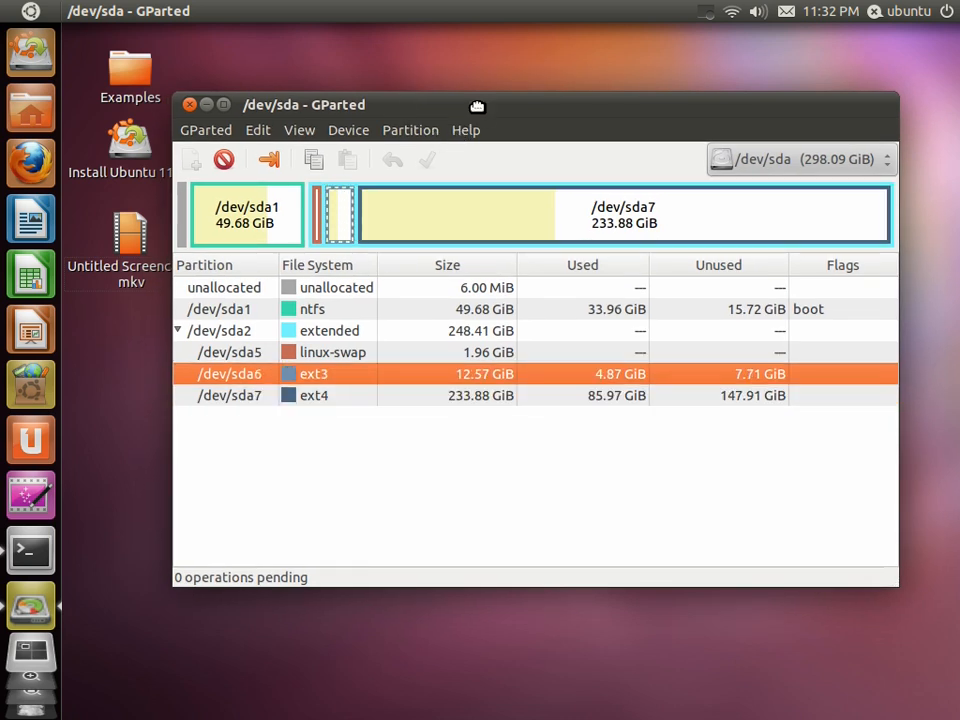
left_click_drag(477, 106, 471, 100)
left_click(706, 12)
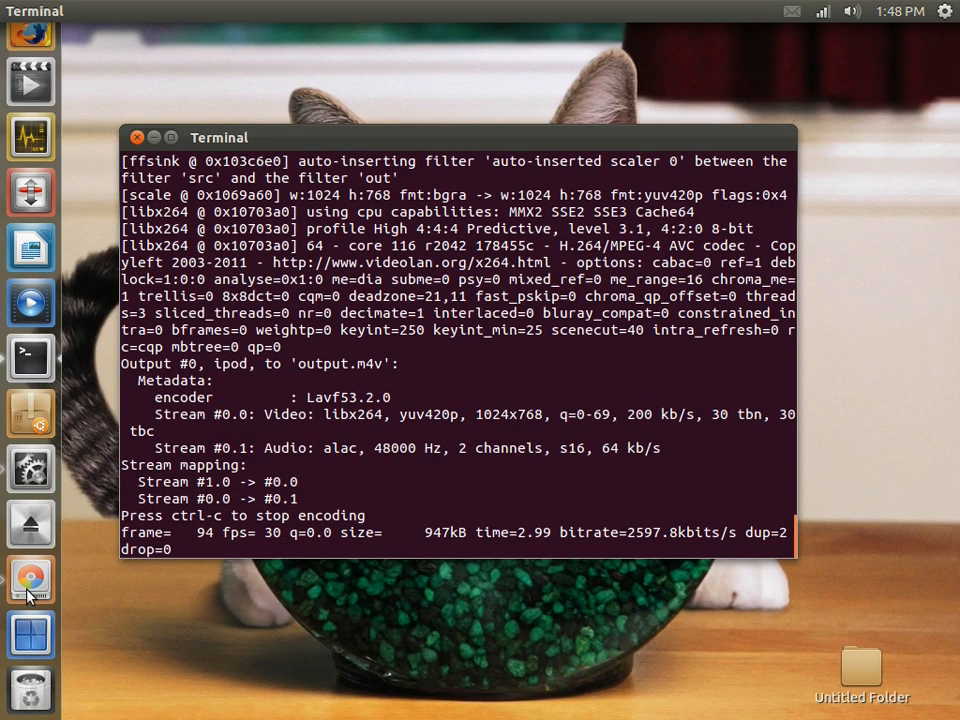
Step: Switch to GParted on the installed system and examine partitions /dev/sda6, /dev/sda5, /dev/sda1 and /dev/sda7 in turn
key("ctrl+alt+Left")
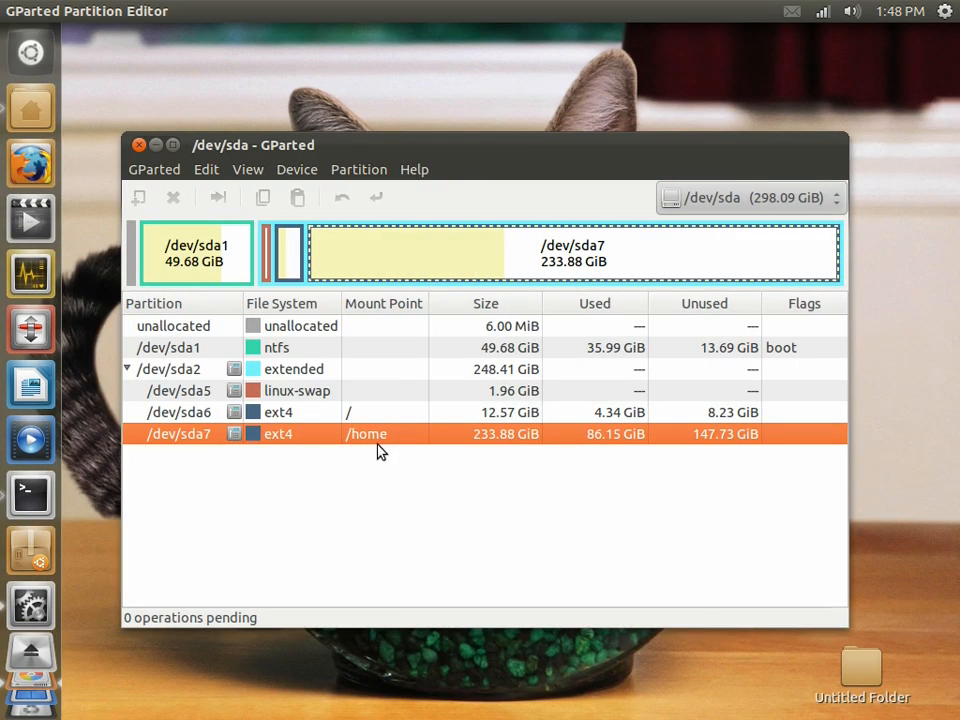
left_click_drag(497, 146, 491, 137)
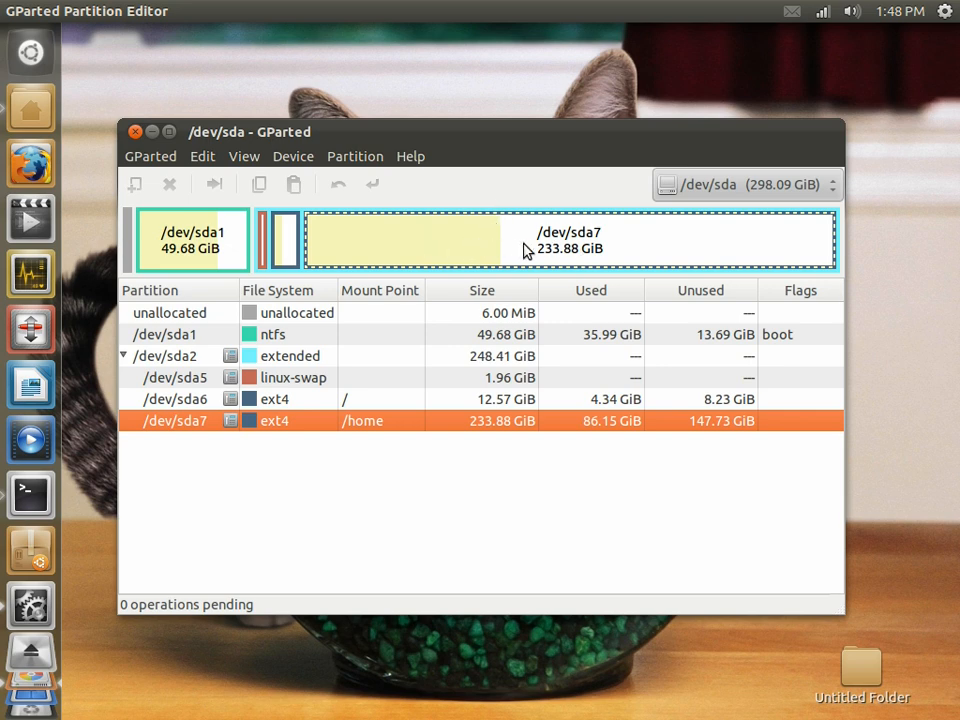
left_click(285, 250)
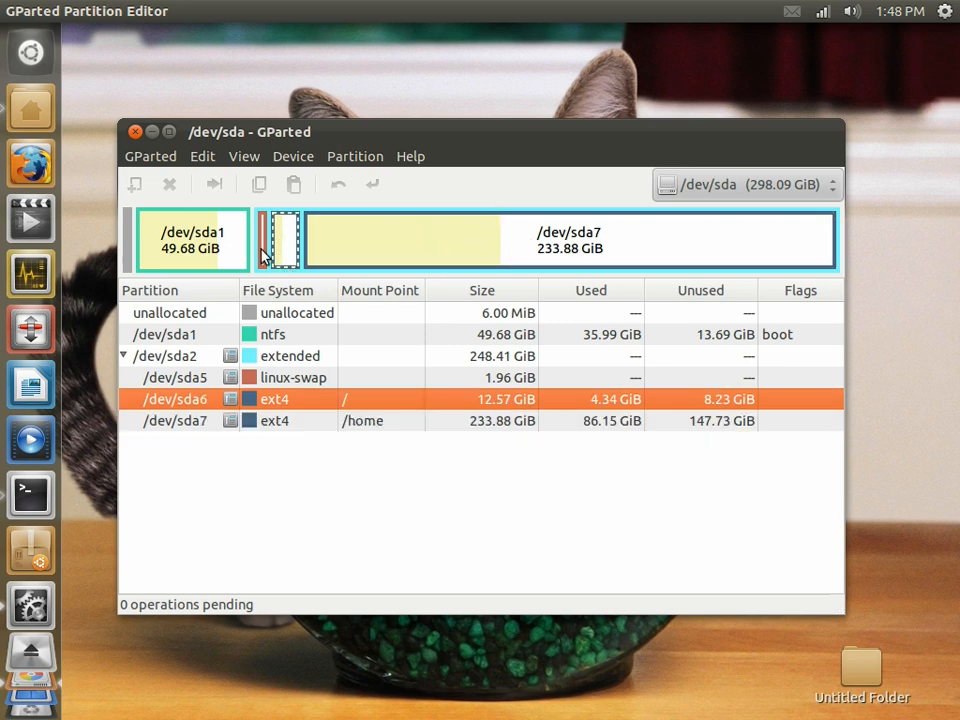
left_click(263, 245)
left_click(185, 257)
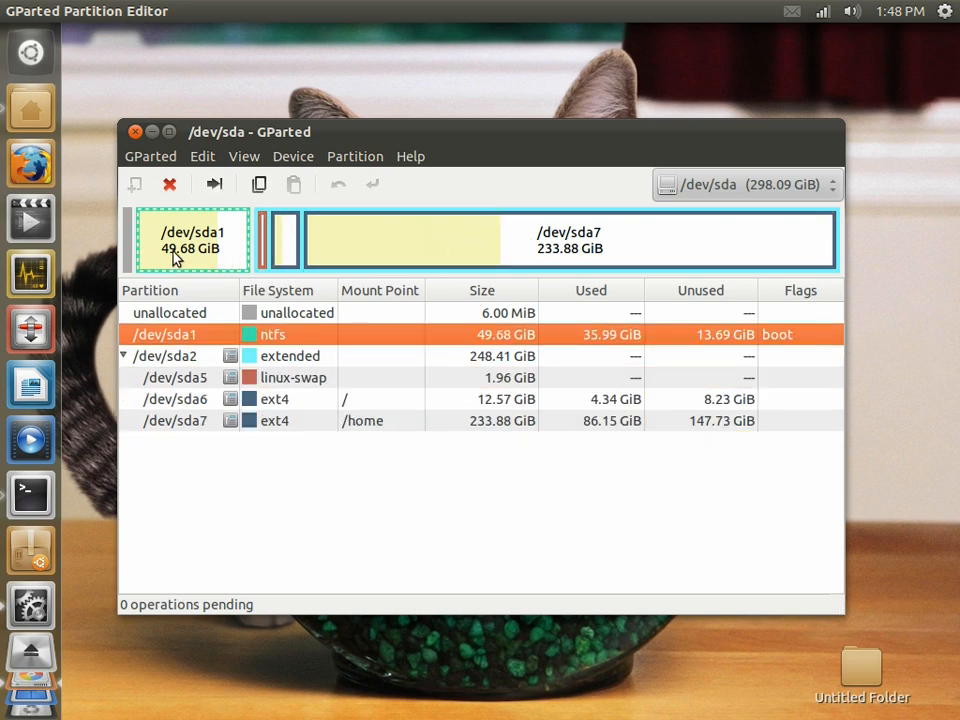
left_click(340, 424)
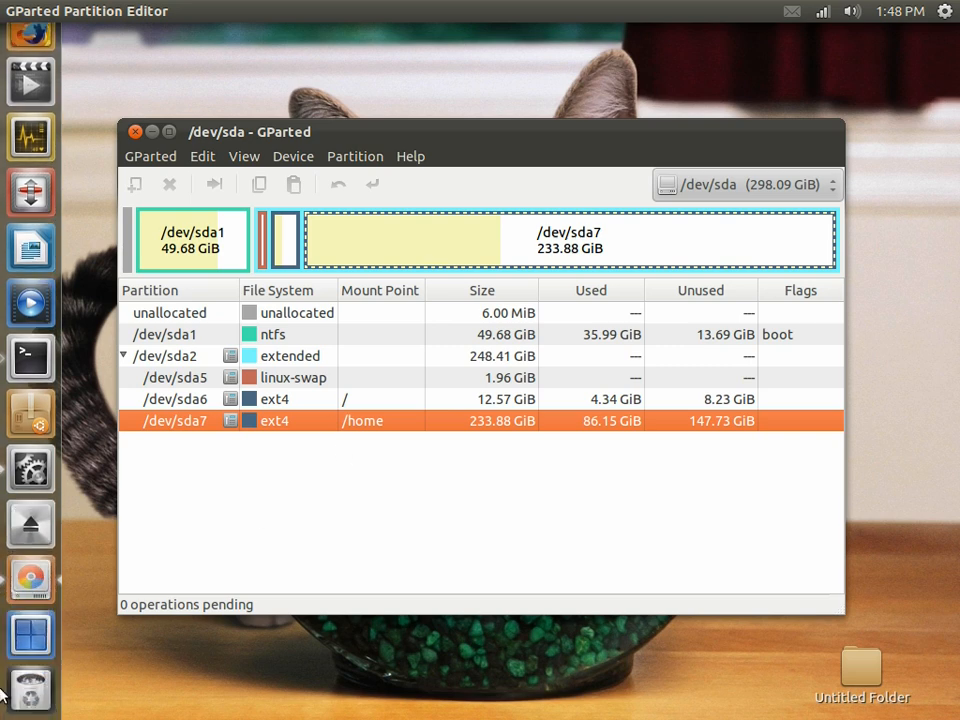
Step: Switch from GParted to an empty desktop workspace, and return to the Terminal window running the encoding
left_click(30, 636)
left_click(568, 491)
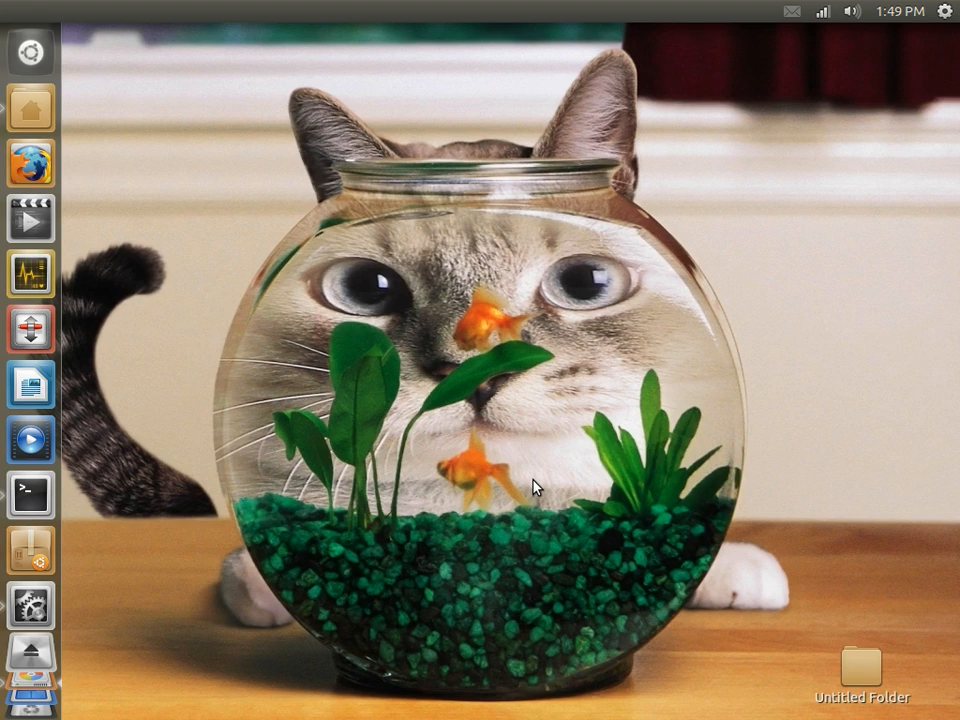
left_click(30, 634)
left_click(381, 253)
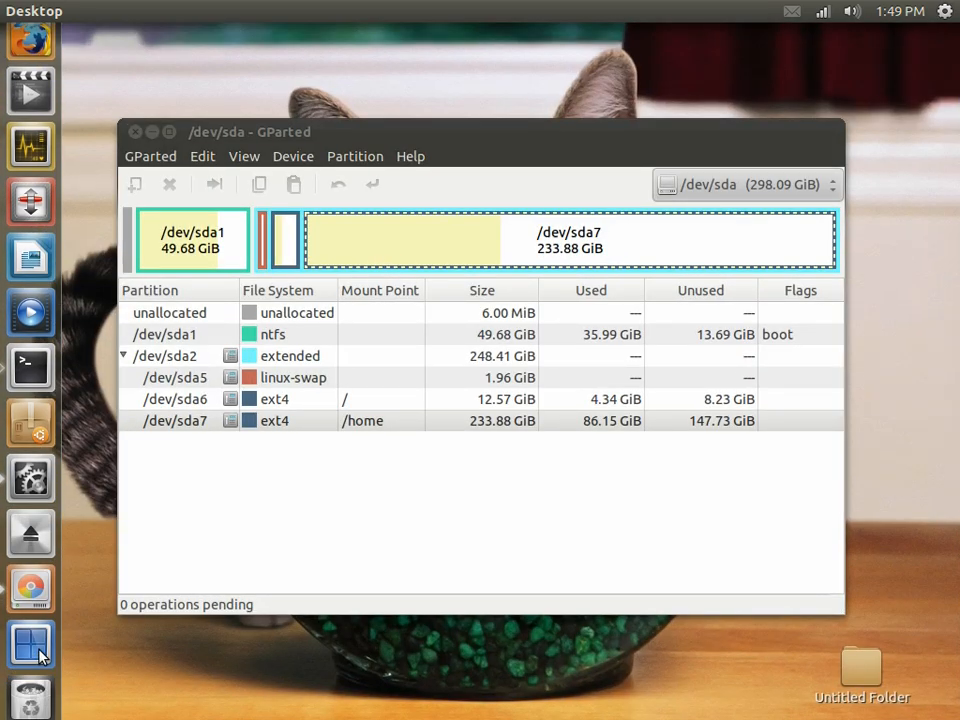
left_click(30, 688)
left_click(626, 150)
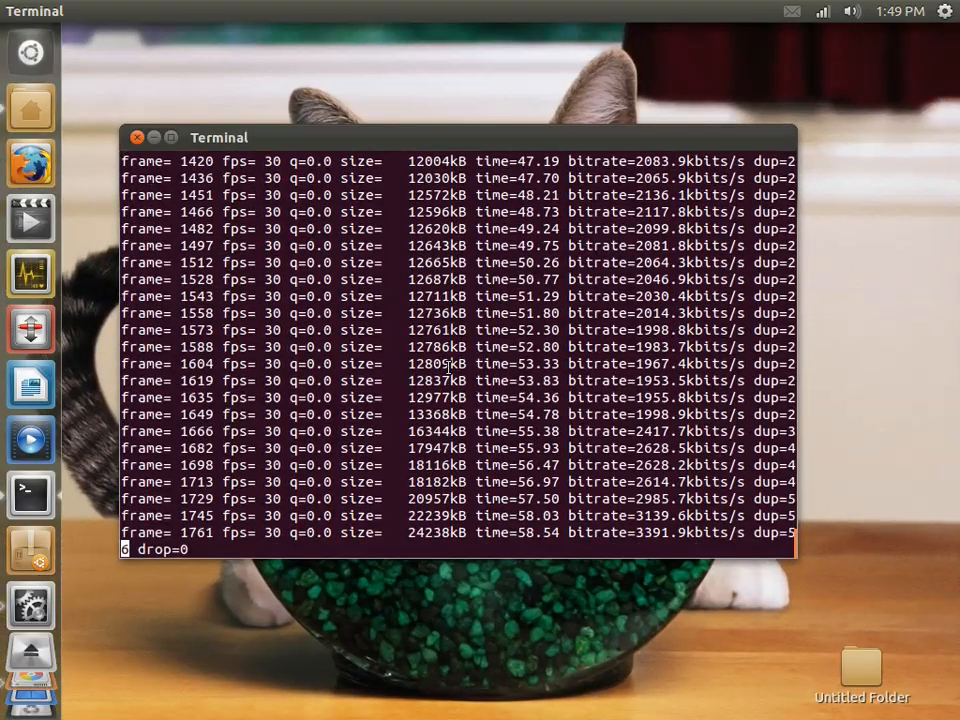